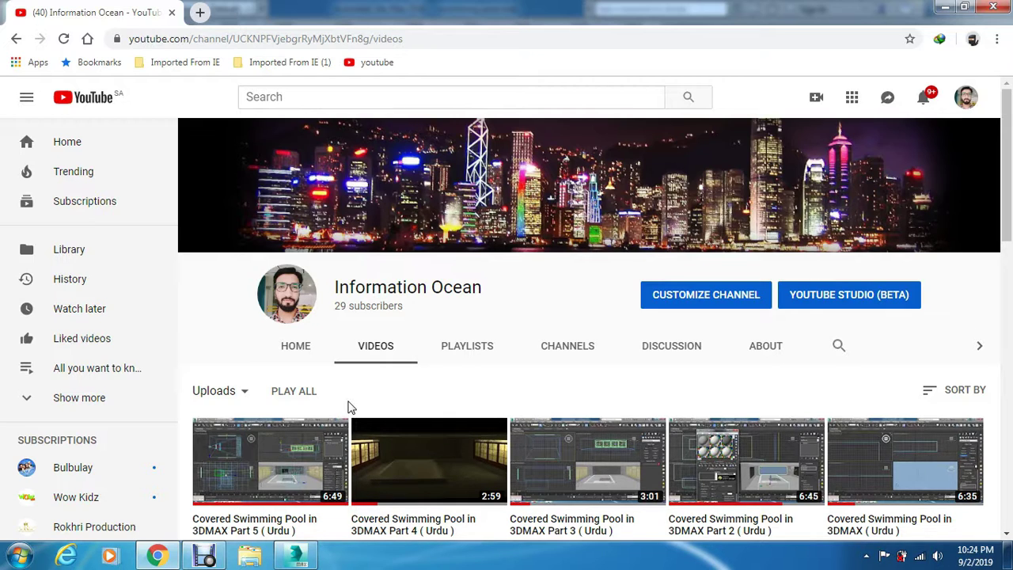
Switch to 3ds Max and convert the room box Box001 to an Editable Poly.
left_click(296, 556)
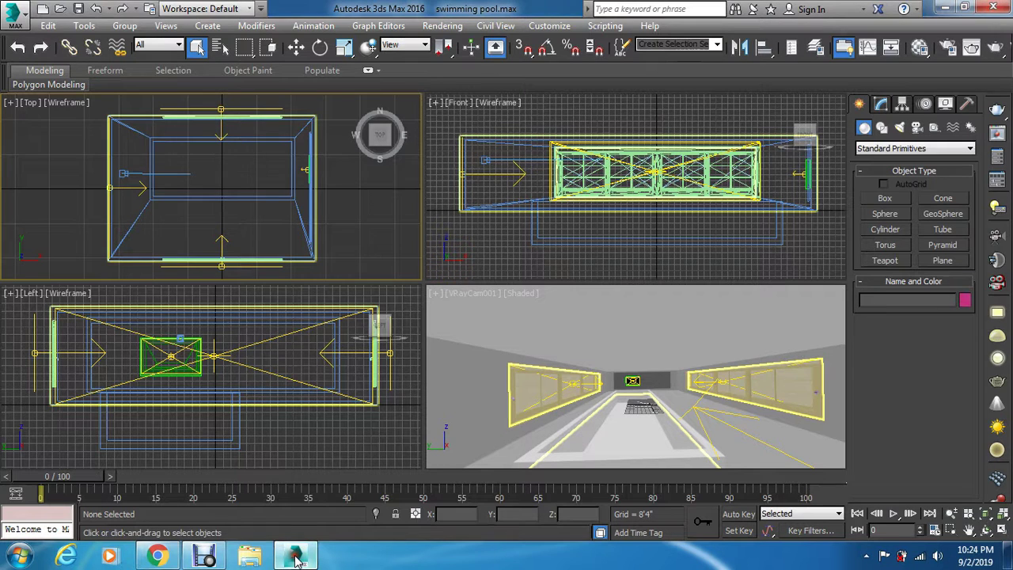
left_click(491, 452)
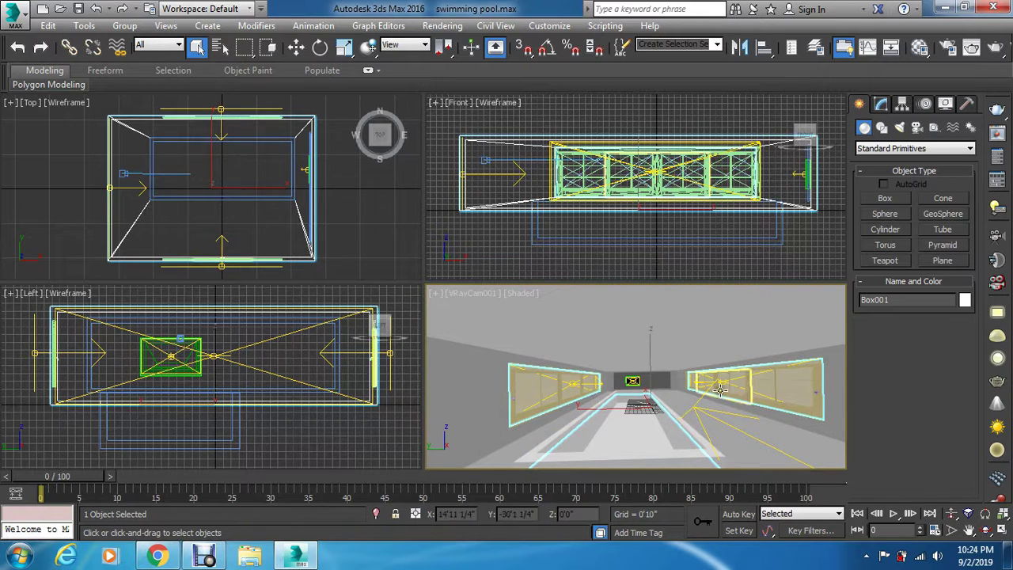
right_click(798, 315)
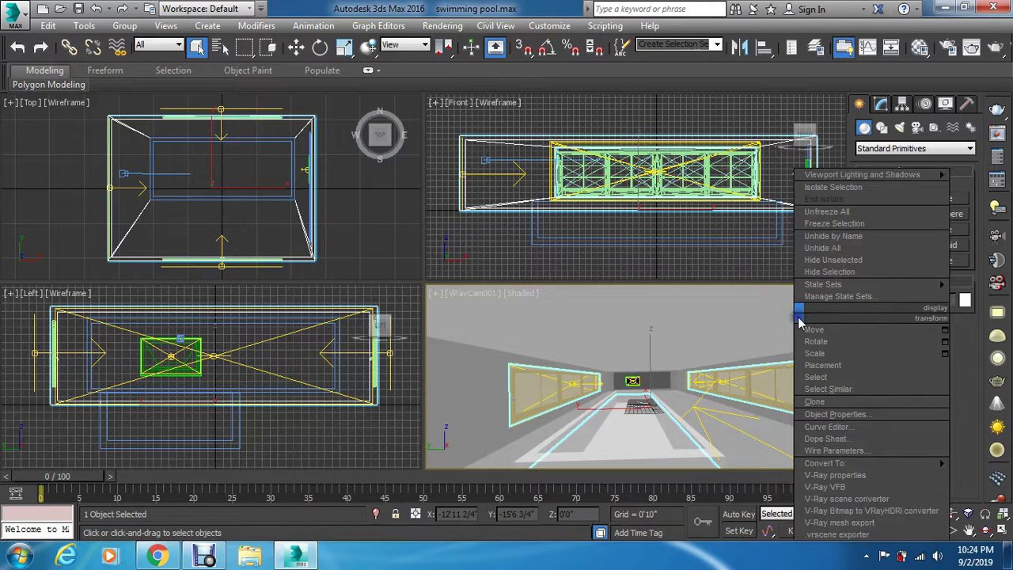
mouse_move(826, 467)
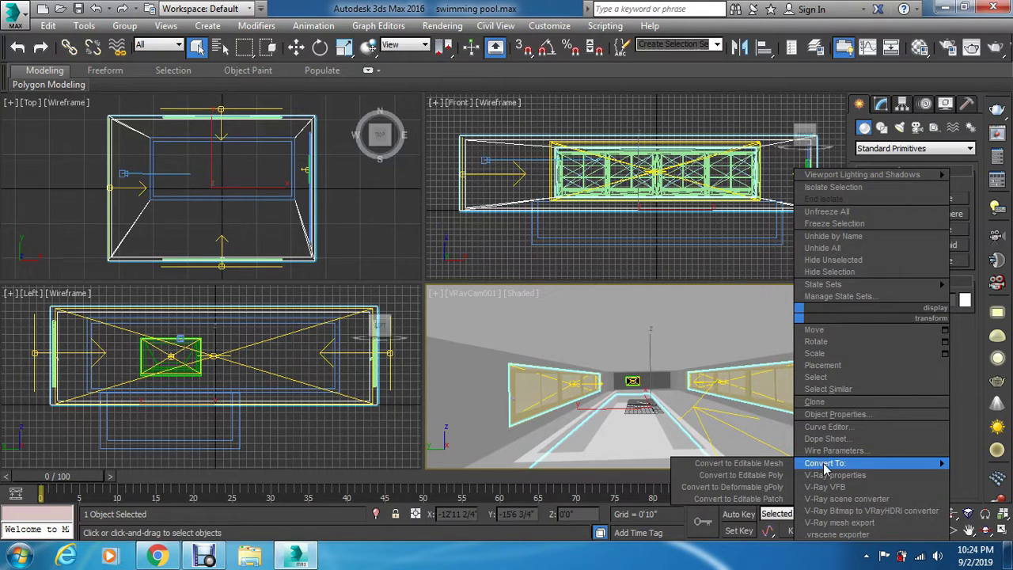
left_click(754, 475)
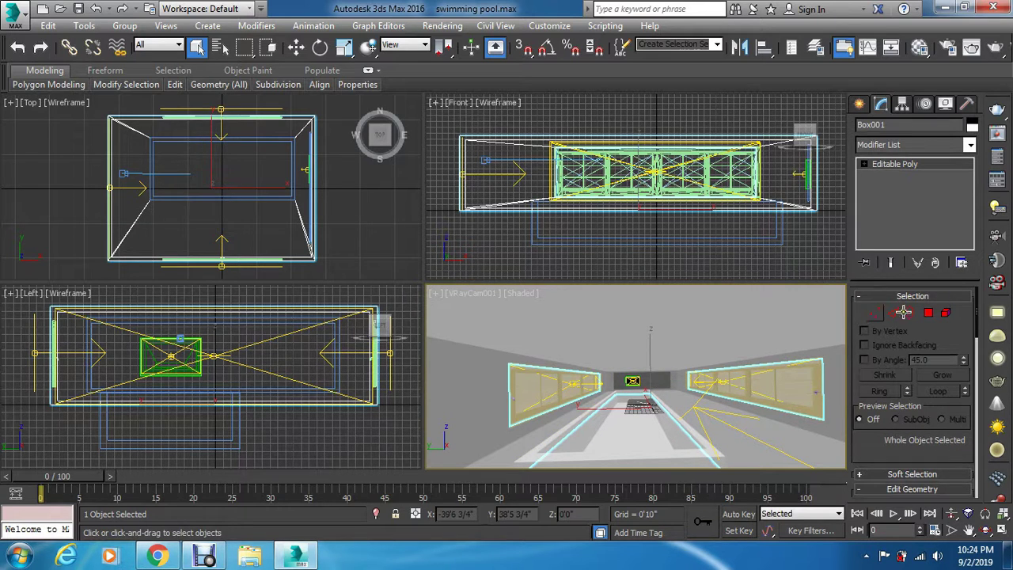
Change the camera viewport to Perspective, focus it on the far wall panel, and enter polygon editing on the room box.
left_click(661, 382)
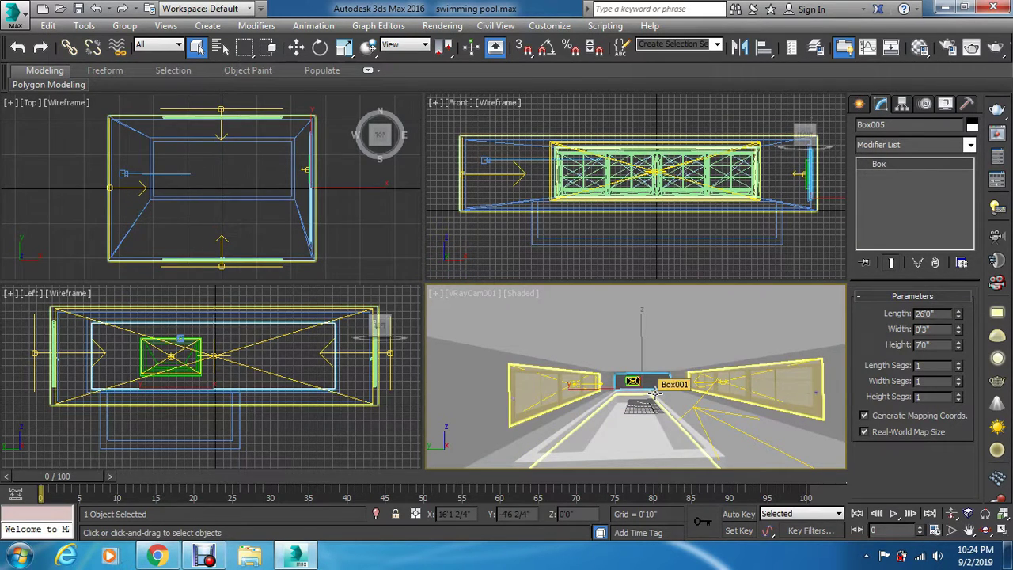
key("p")
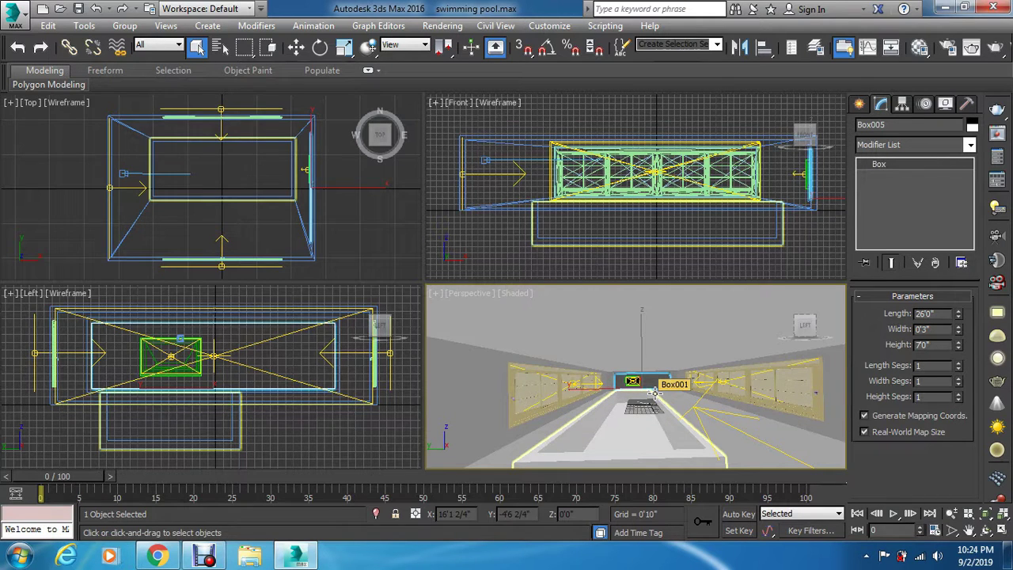
key("z")
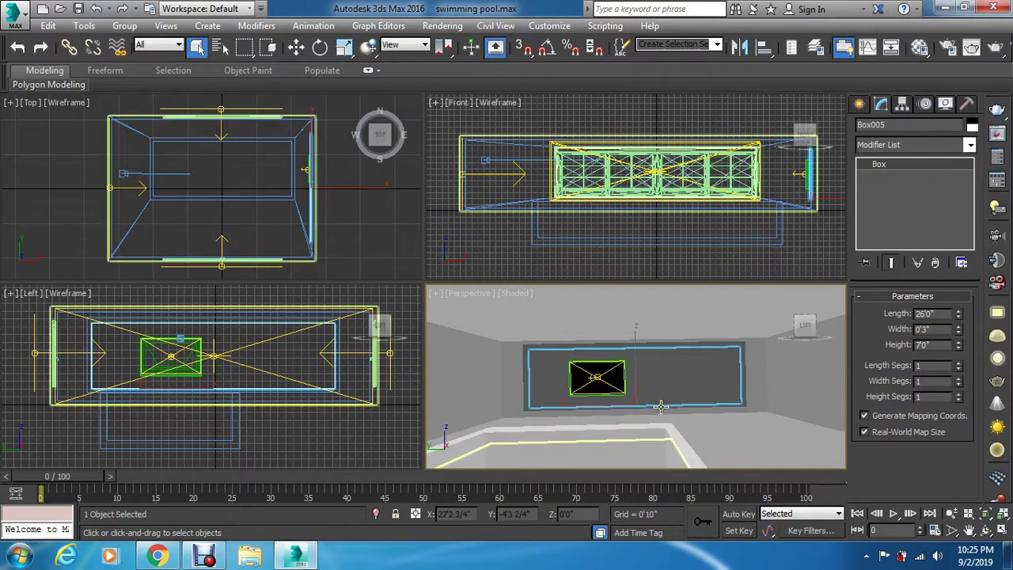
scroll(657, 400, "up", 5)
scroll(661, 408, "down", 3)
left_click(662, 412)
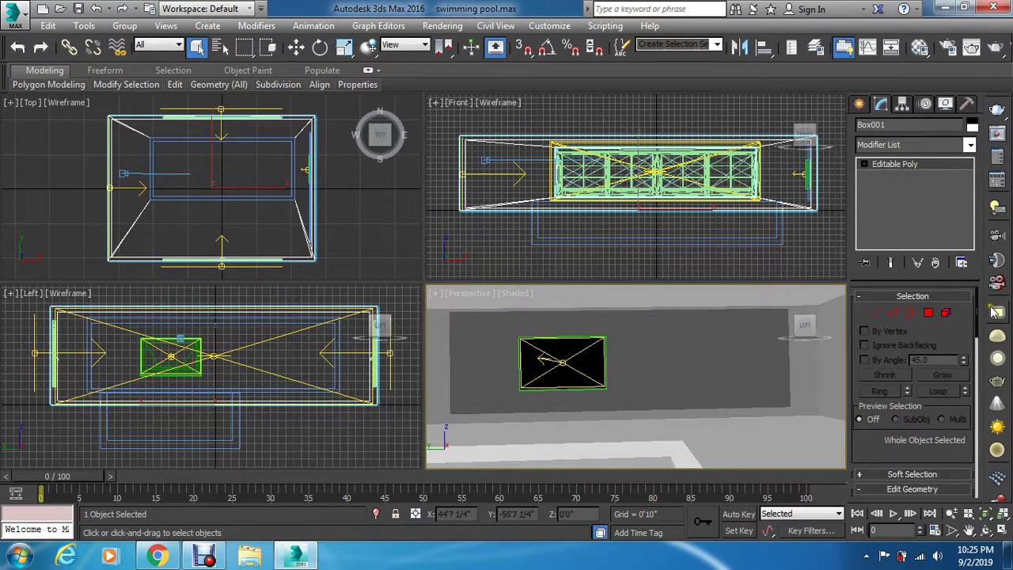
left_click(929, 314)
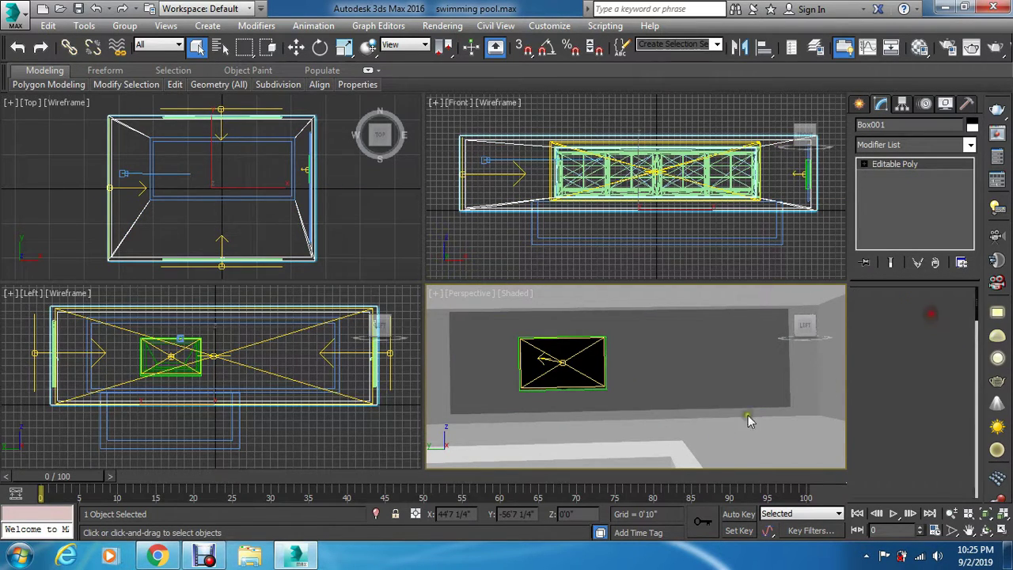
Select the floor polygon along the far wall and the adjoining floor polygon along the side wall of the room box.
left_click(634, 431)
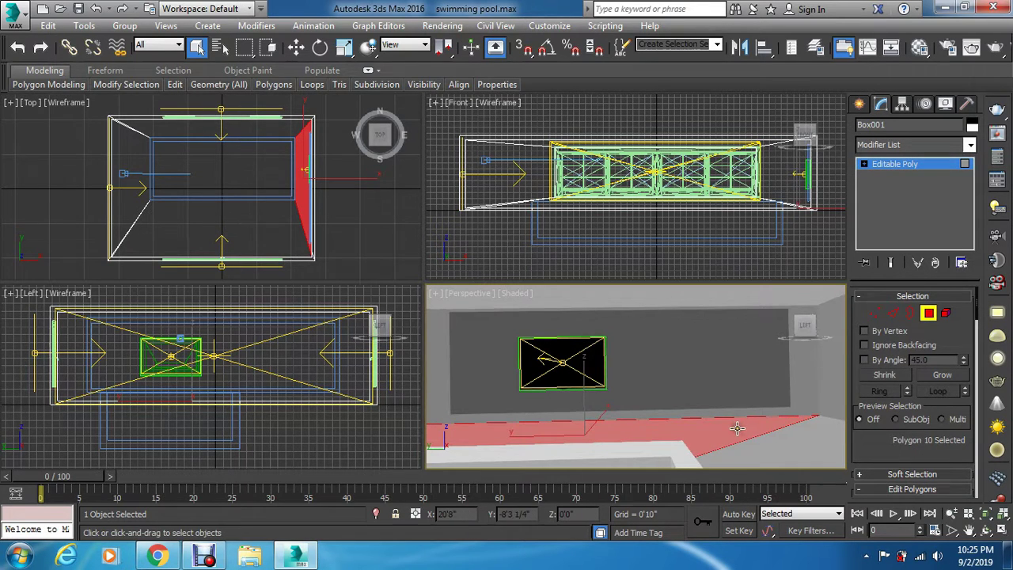
scroll(737, 429, "down", 5)
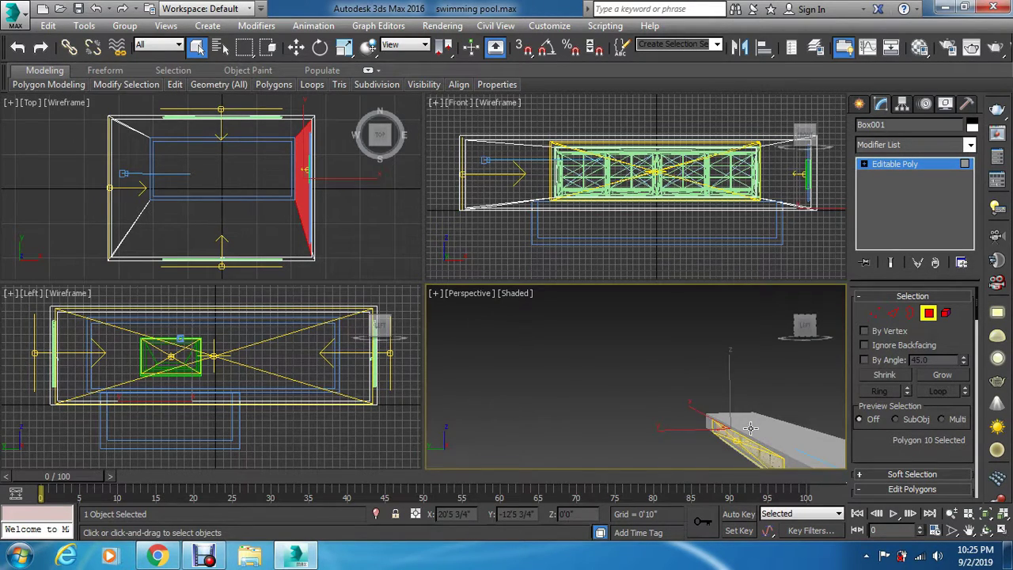
key("ctrl+d")
scroll(750, 428, "up", 5)
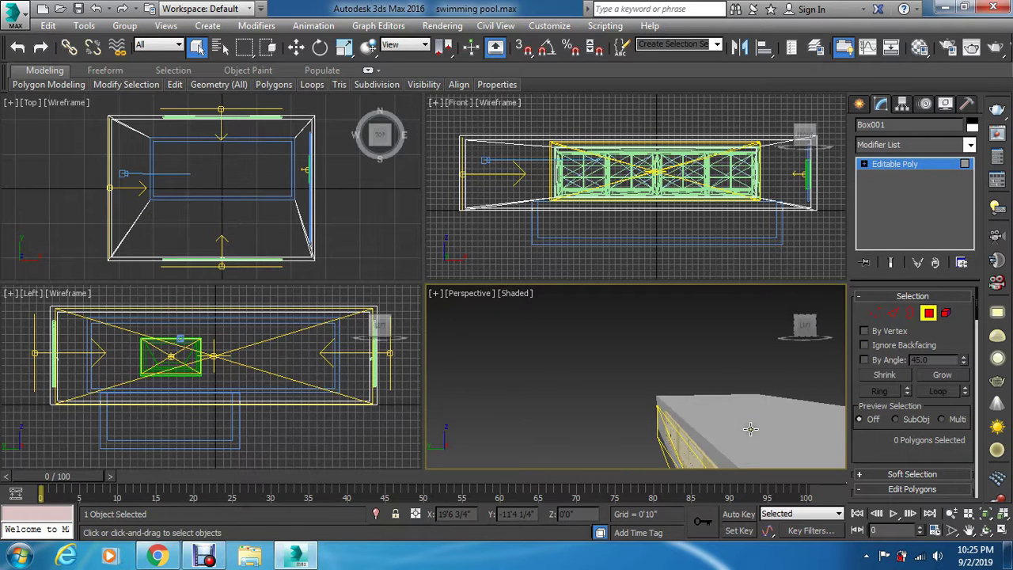
left_click(620, 428)
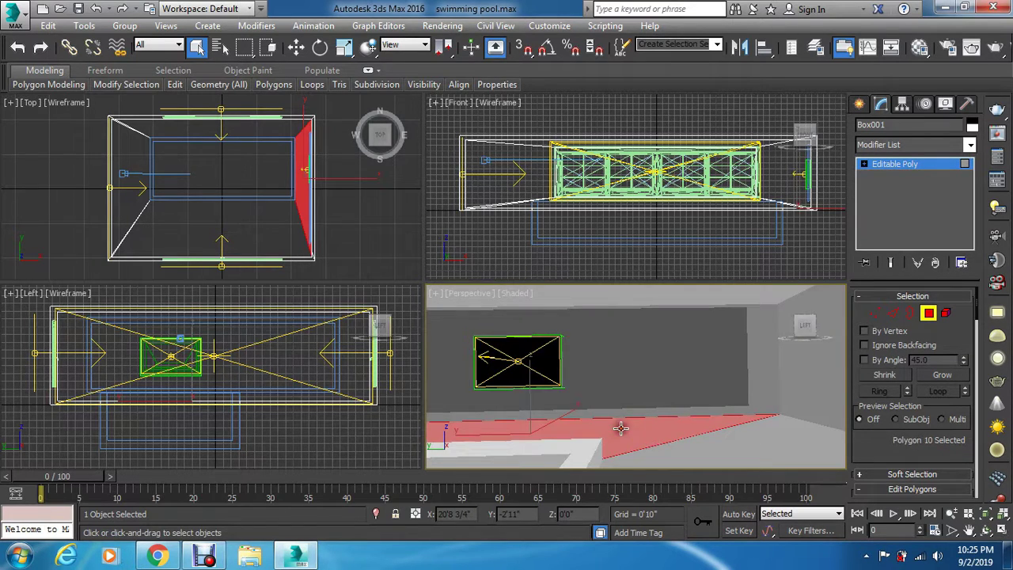
left_click(692, 449, "ctrl")
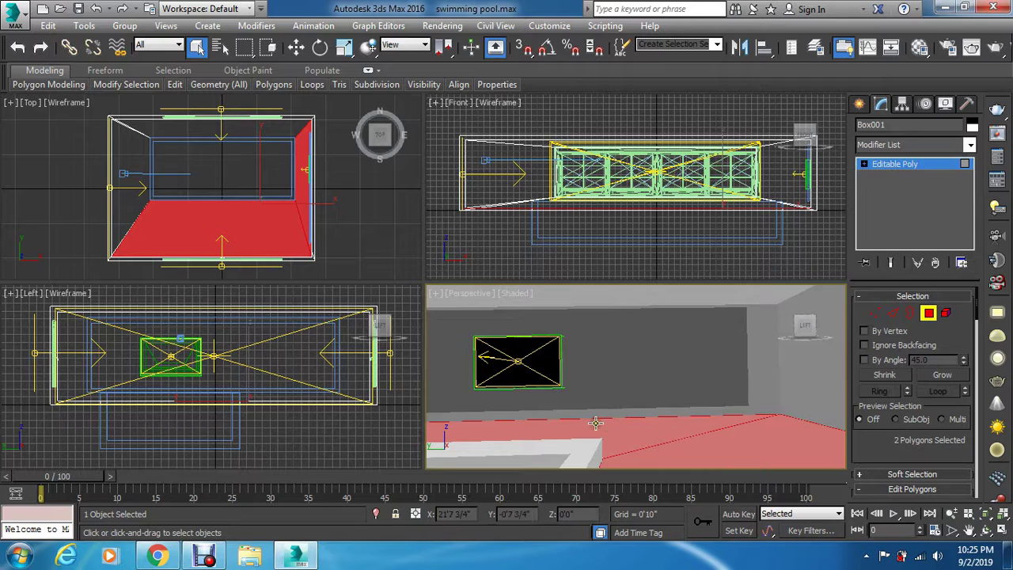
Add the opposite side and near end floor polygons to the selection so the floor around the pool is selected.
middle_click_drag(596, 423, 624, 416)
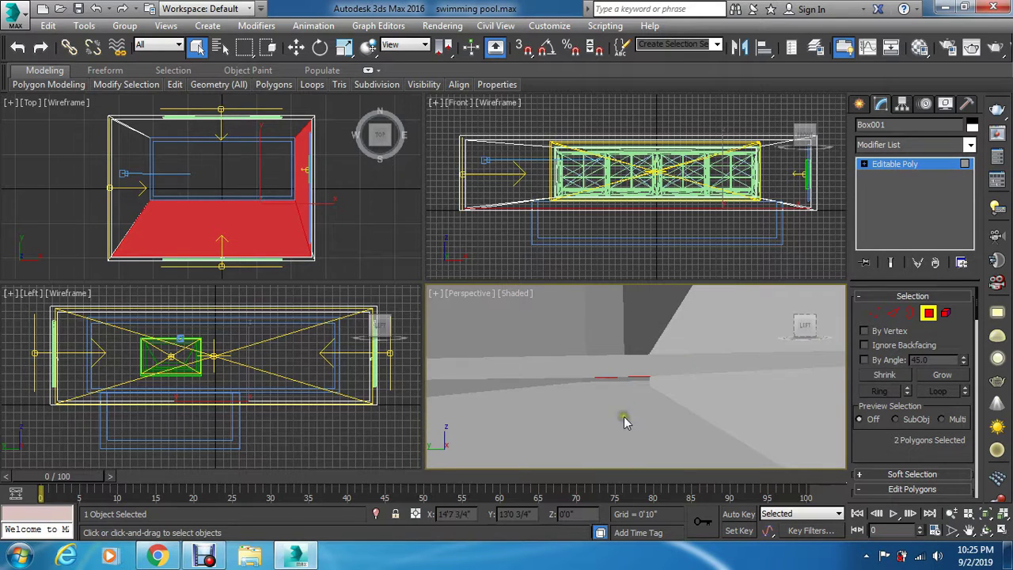
scroll(625, 421, "down", 3)
left_click(603, 459, "ctrl")
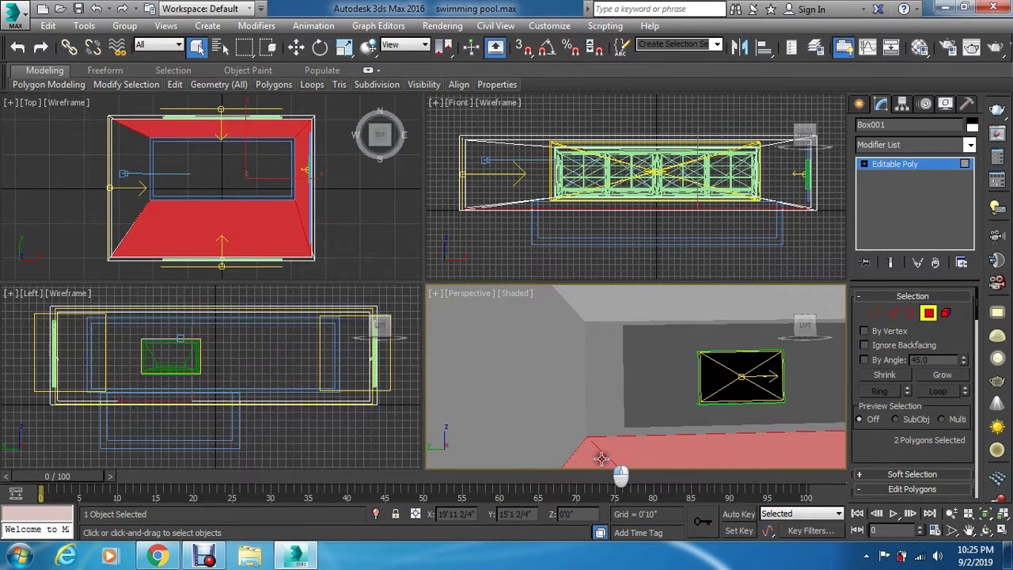
left_click(602, 459, "ctrl")
scroll(607, 421, "up", 3)
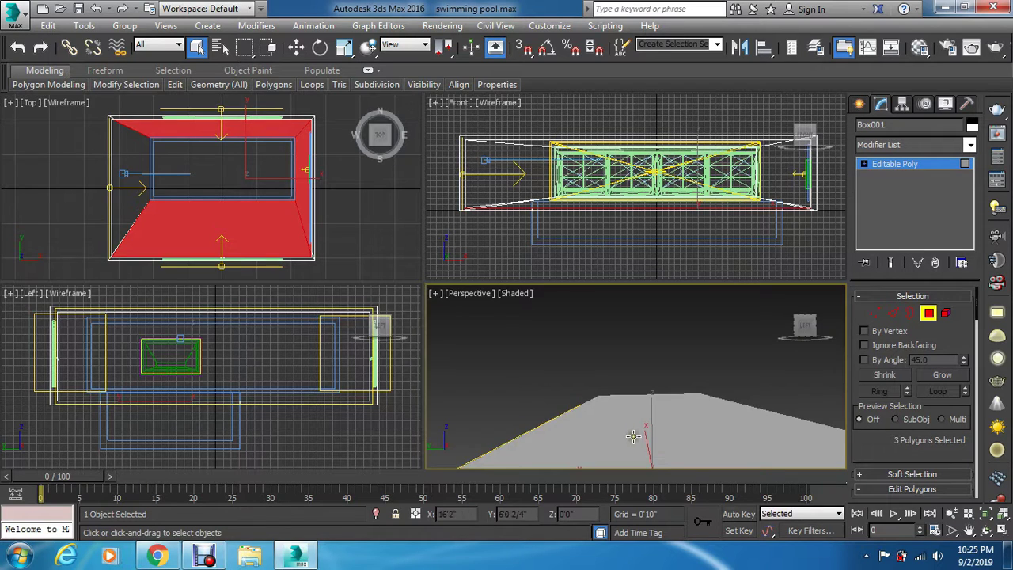
scroll(610, 418, "down", 3)
scroll(610, 412, "up", 2)
scroll(624, 421, "down", 3)
middle_click_drag(625, 420, 624, 425)
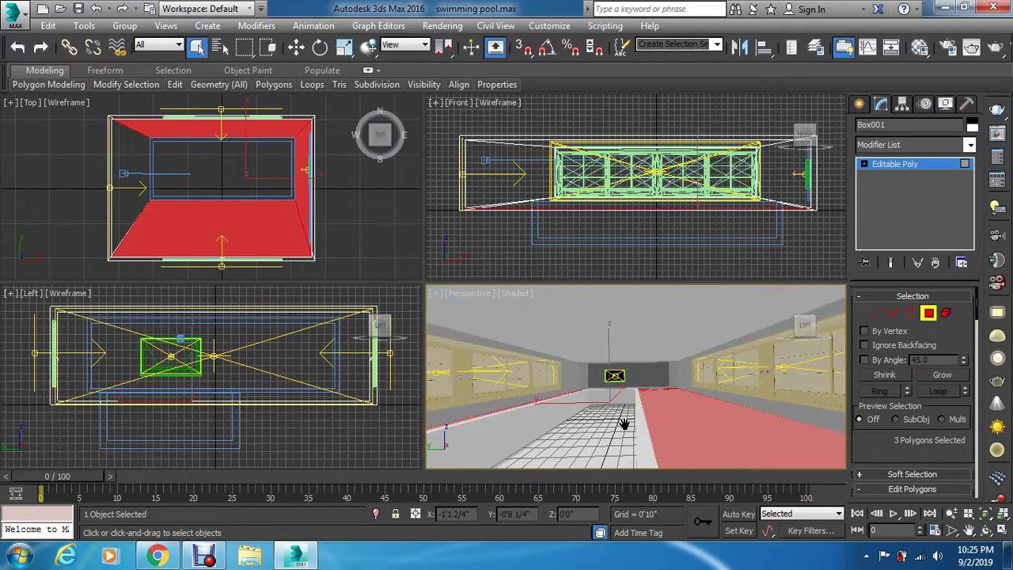
scroll(625, 425, "down", 3)
left_click(607, 454, "ctrl")
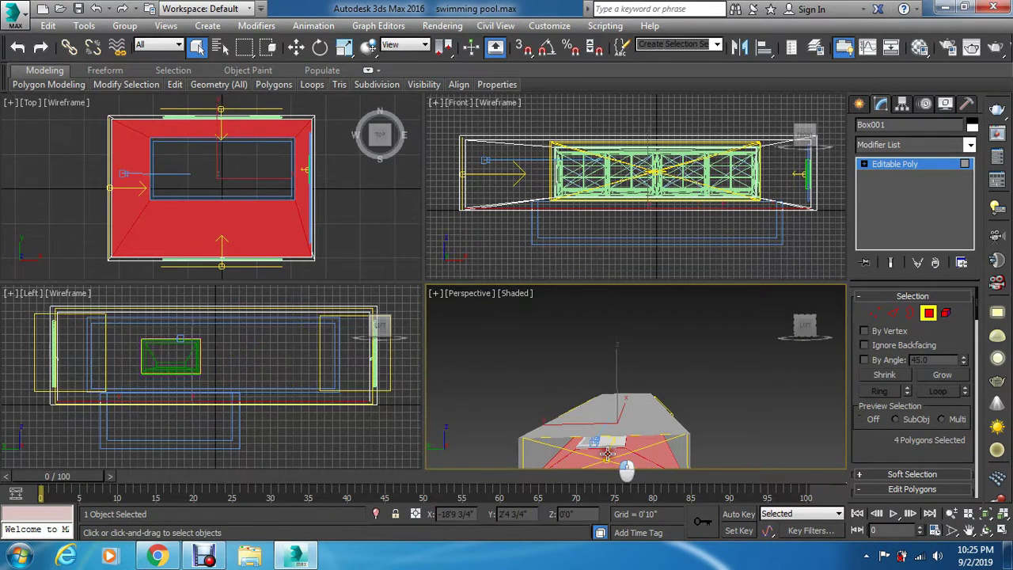
Open the Material Editor and rename the unused 13 - Default material as floor.
key("m")
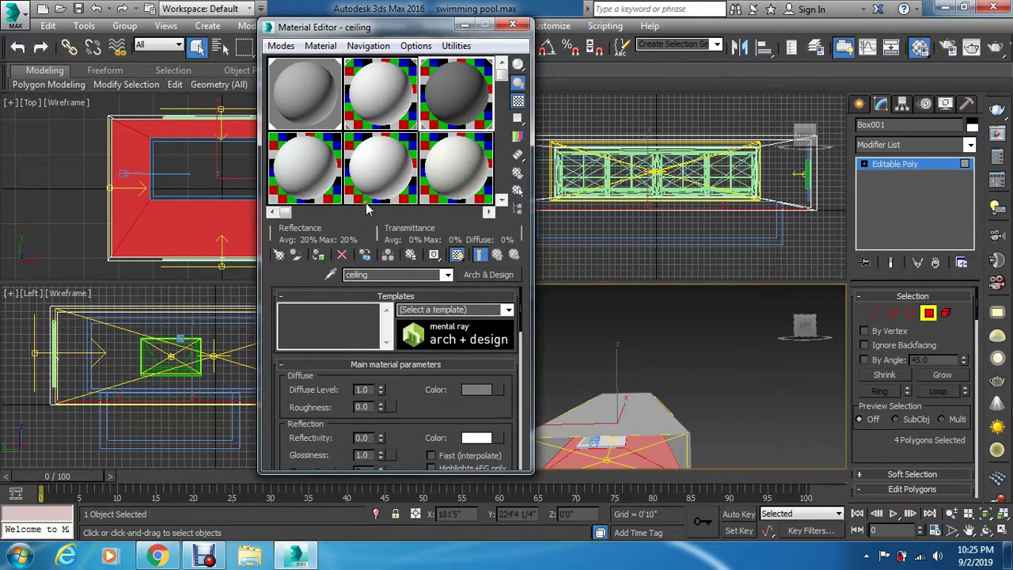
left_click(501, 201)
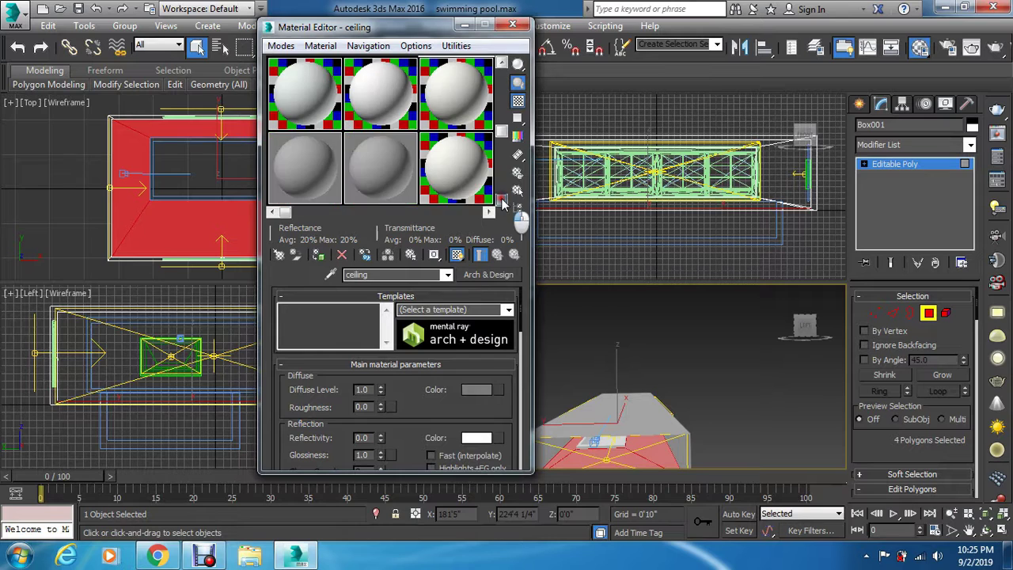
left_click(502, 63)
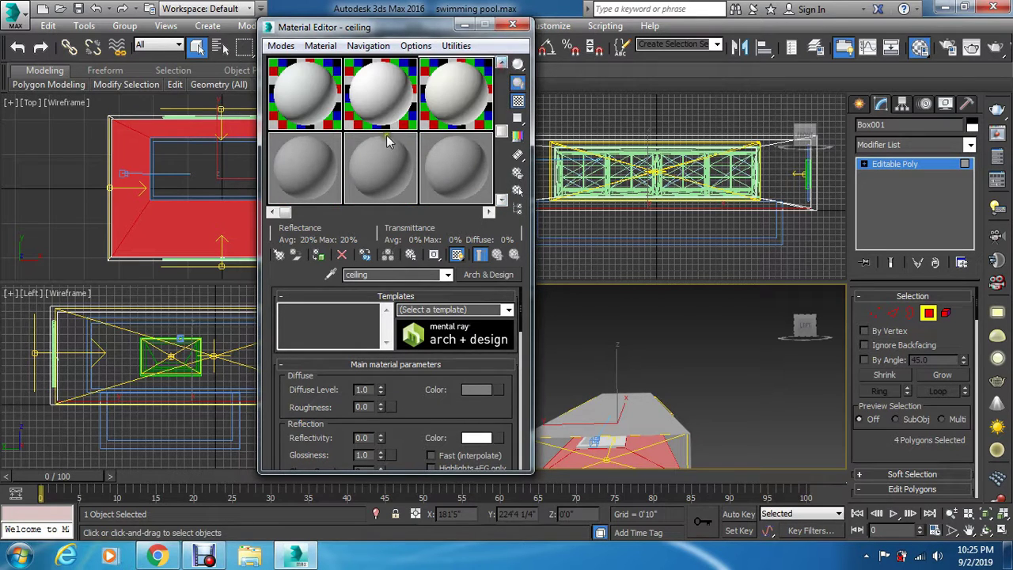
left_click(290, 180)
left_click_drag(390, 274, 264, 273)
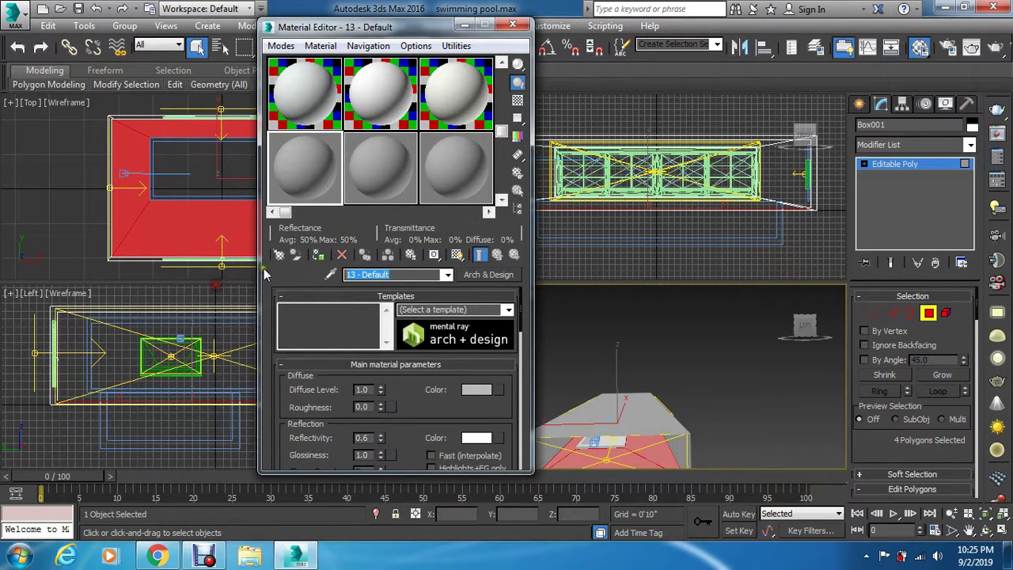
type("floor")
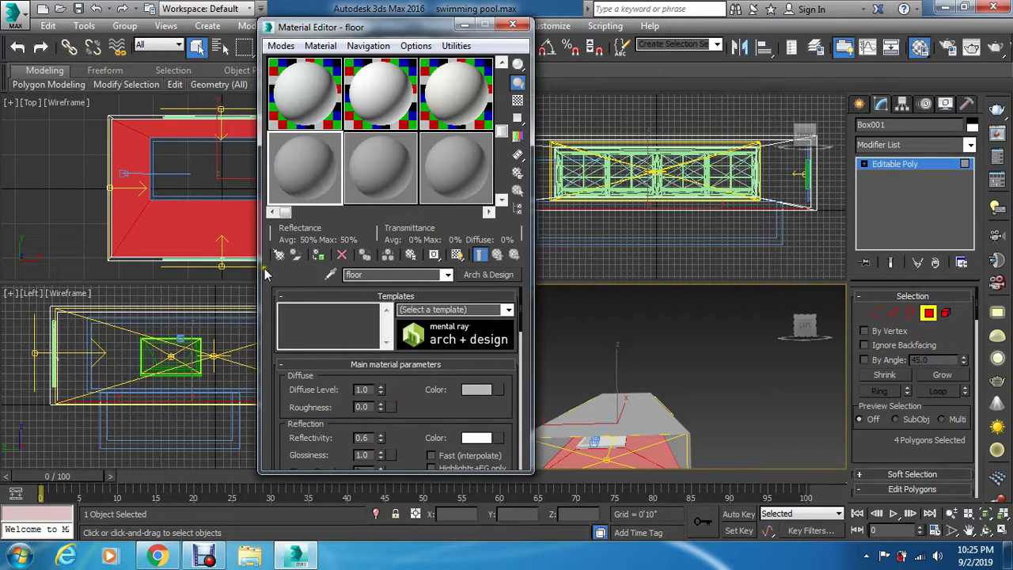
Change the floor material's type to VRayMtl and assign it to the selected floor polygons.
left_click(318, 255)
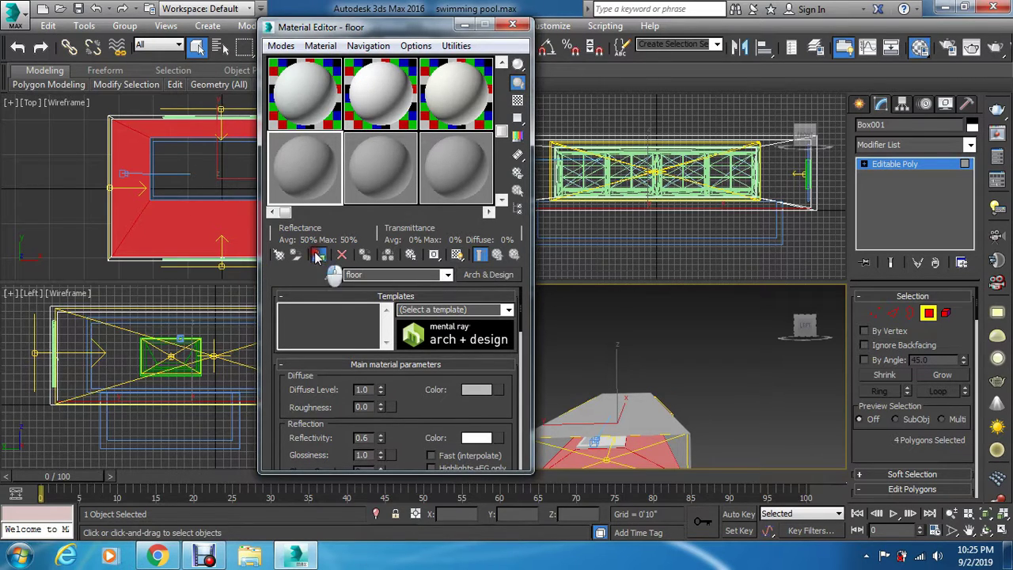
left_click(457, 255)
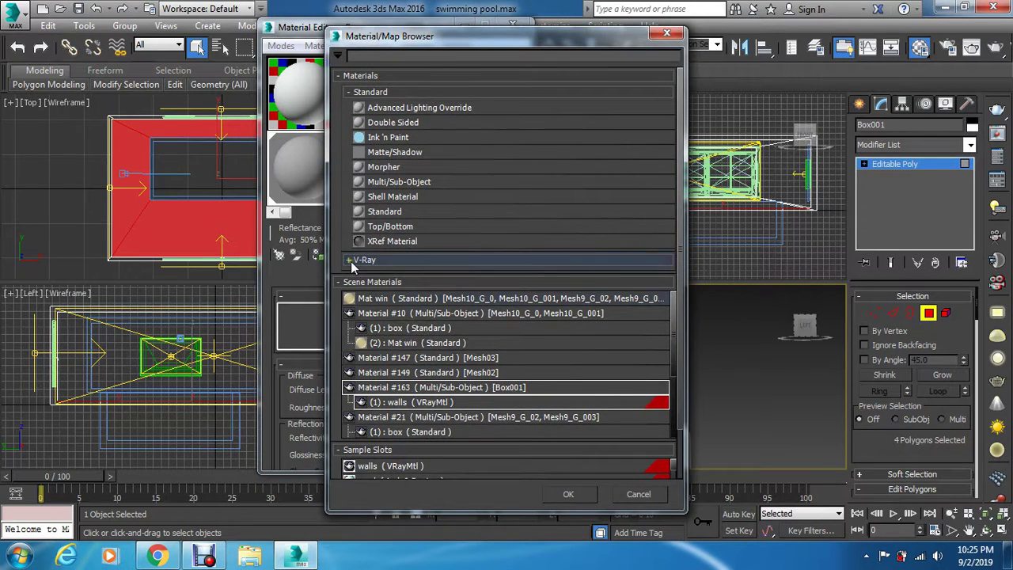
left_click(353, 265)
scroll(373, 357, "down", 1)
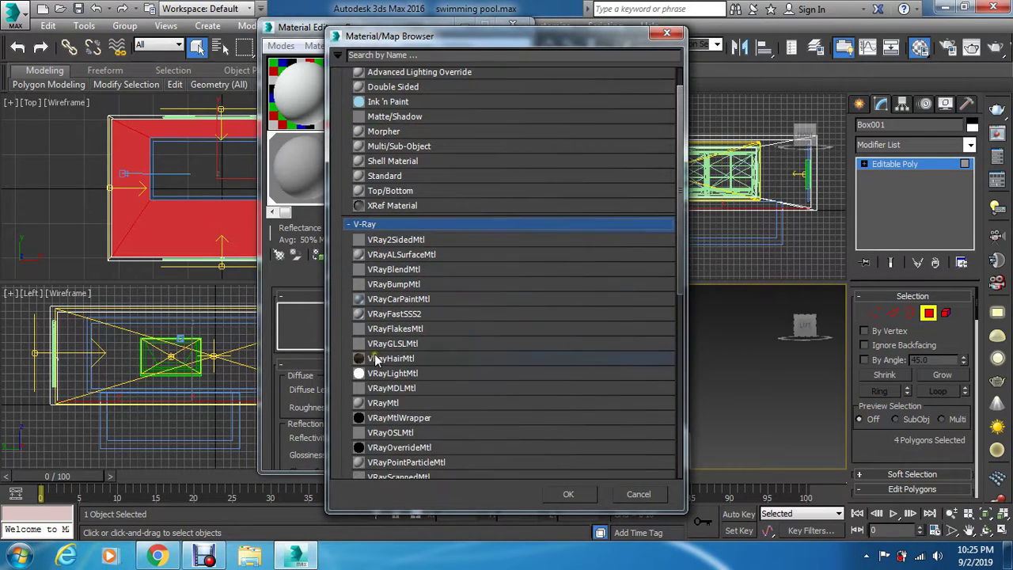
double_click(395, 404)
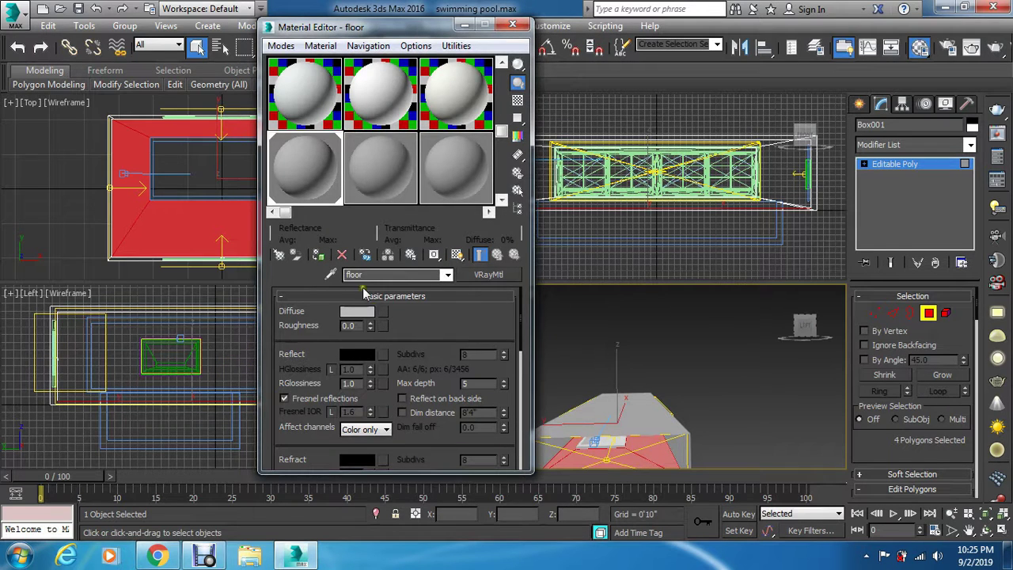
left_click(318, 254)
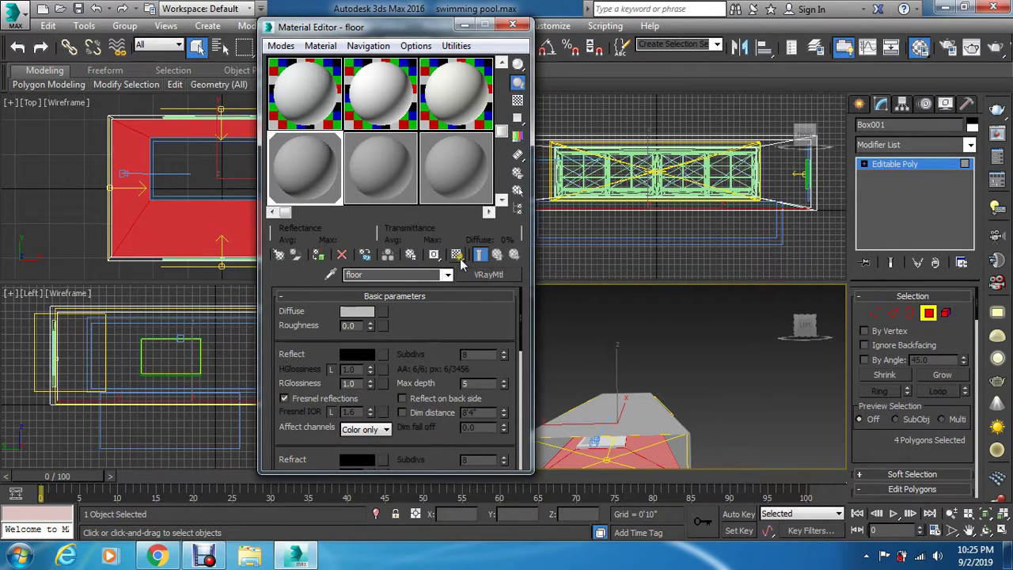
Load the bitmap flat,550x550,075,f.jpg from D:\youtube\mat as the floor material's diffuse map.
left_click(382, 311)
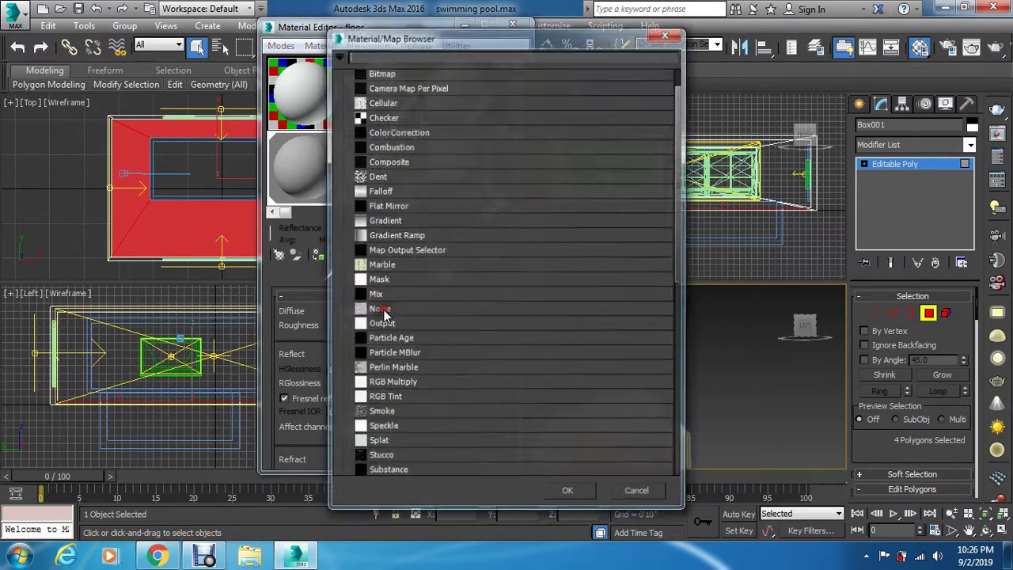
double_click(389, 74)
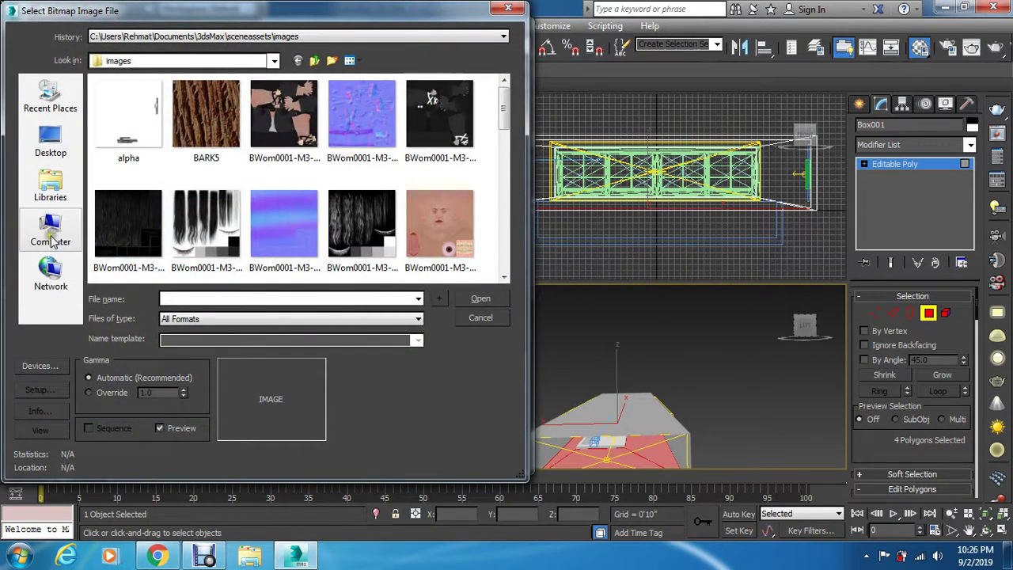
left_click(50, 230)
double_click(334, 119)
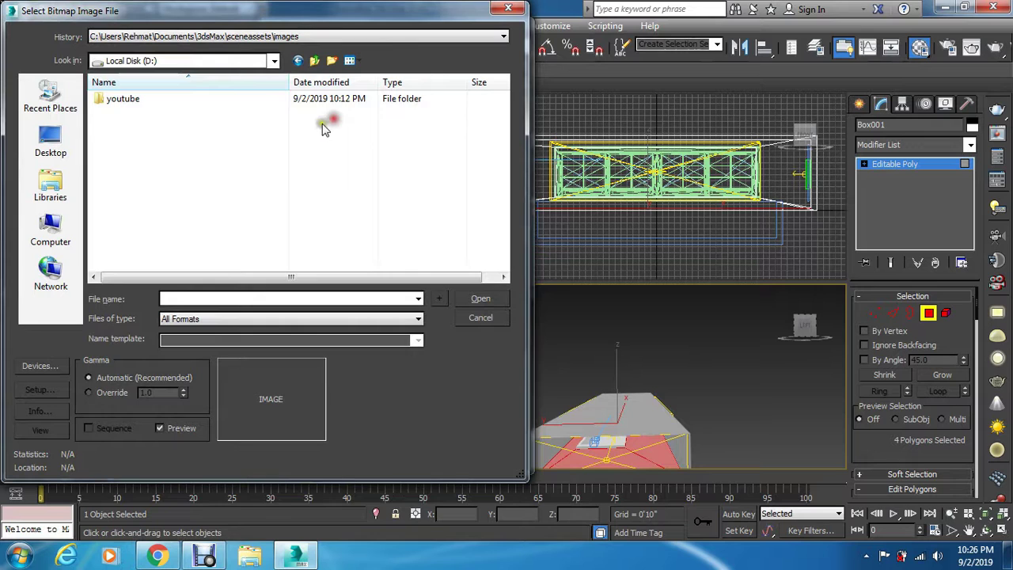
double_click(130, 103)
double_click(136, 125)
left_click(361, 225)
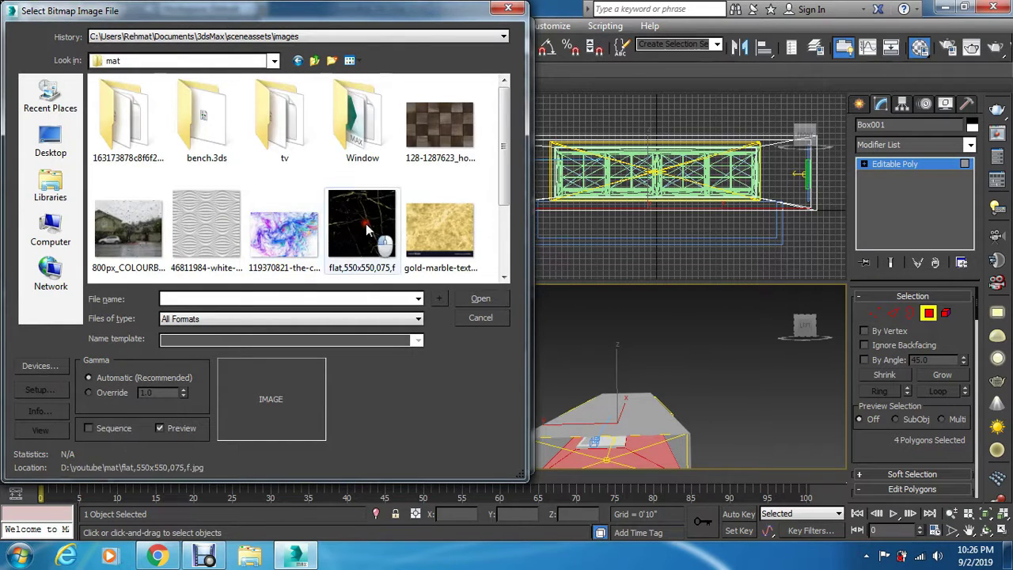
left_click(495, 299)
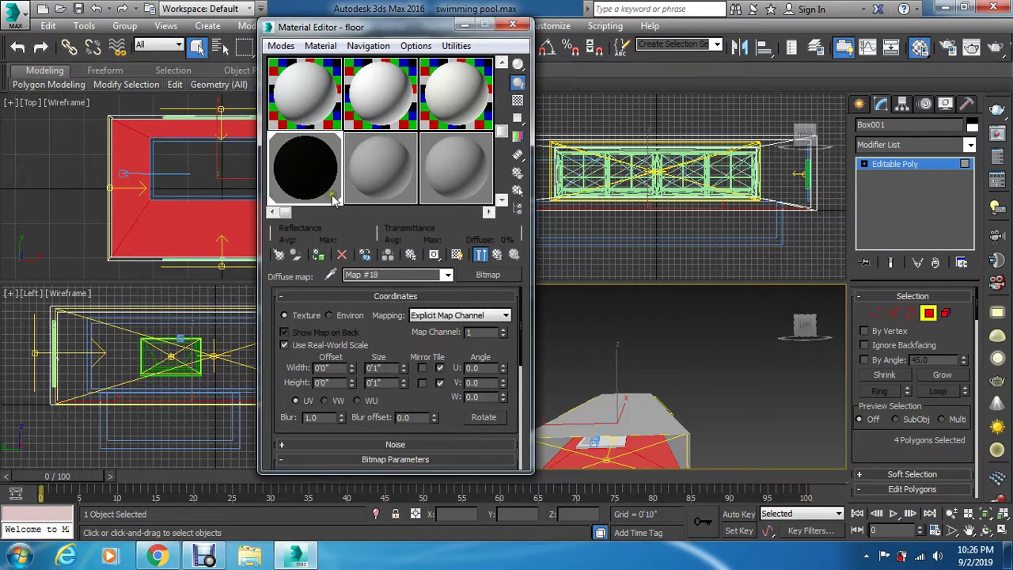
Preview the floor bitmap enlarged and set its real-world size to 2'0" wide by 2'0" high.
double_click(330, 191)
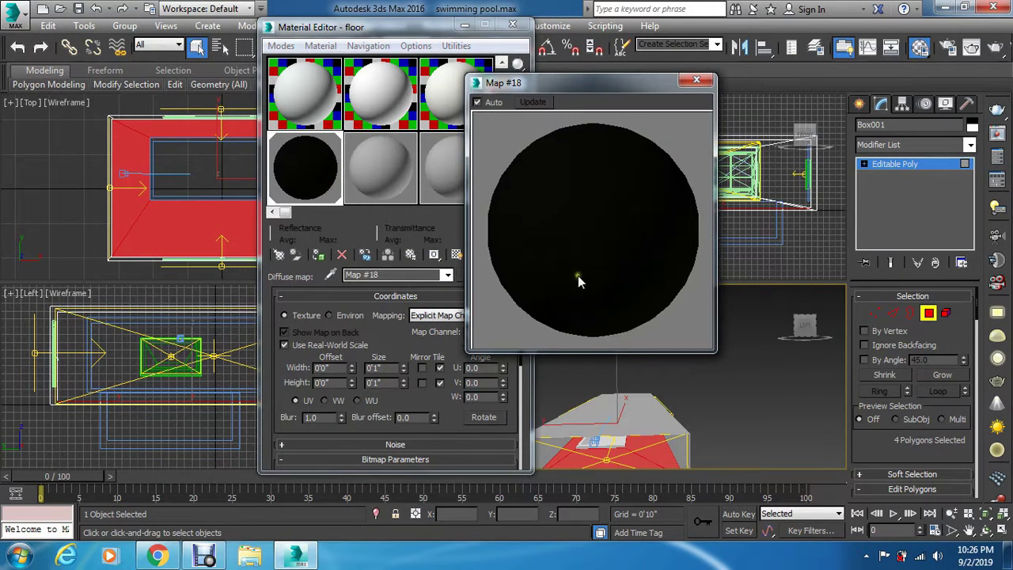
left_click(385, 368)
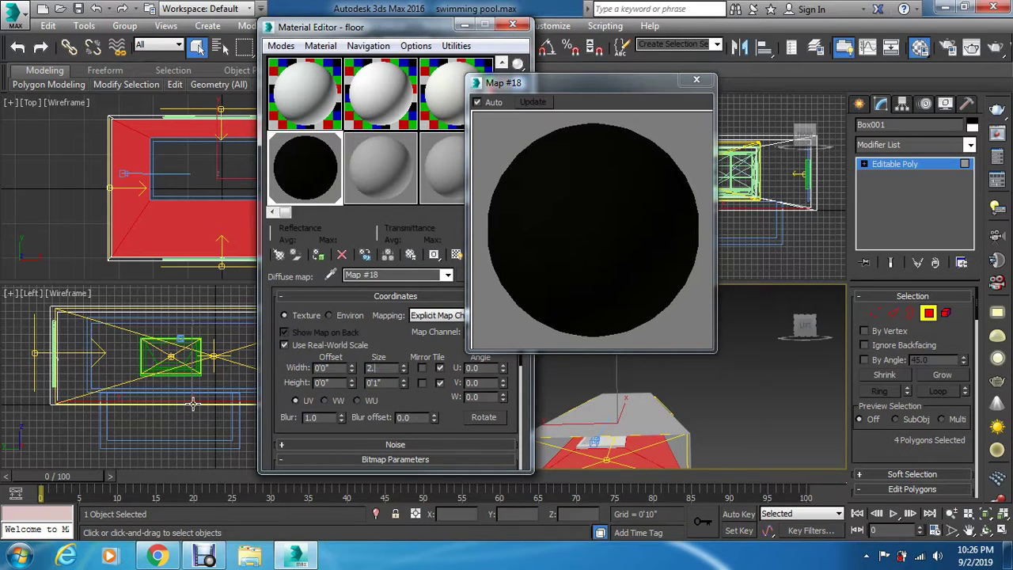
left_click(386, 383)
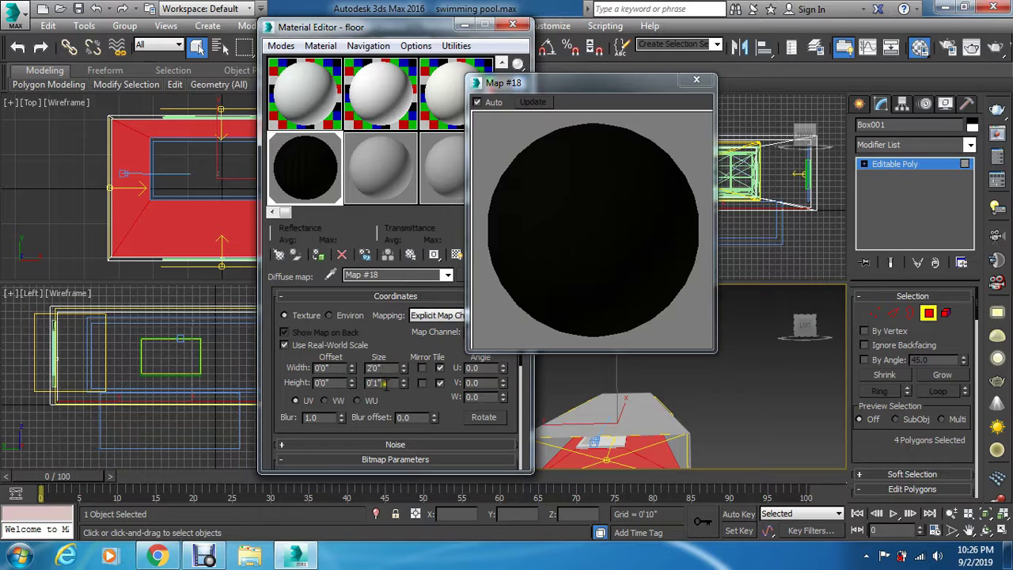
type("2.0")
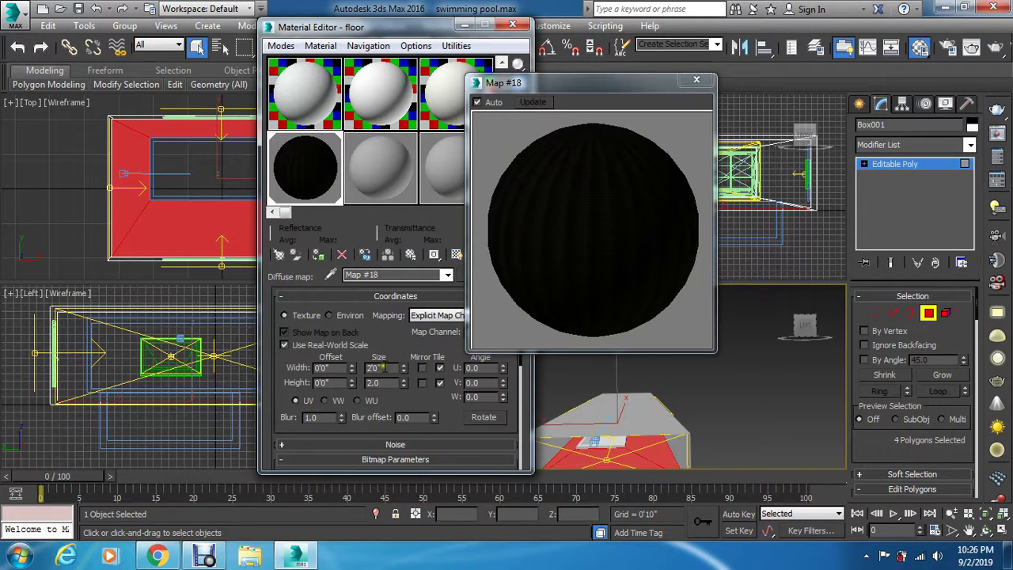
left_click(384, 368)
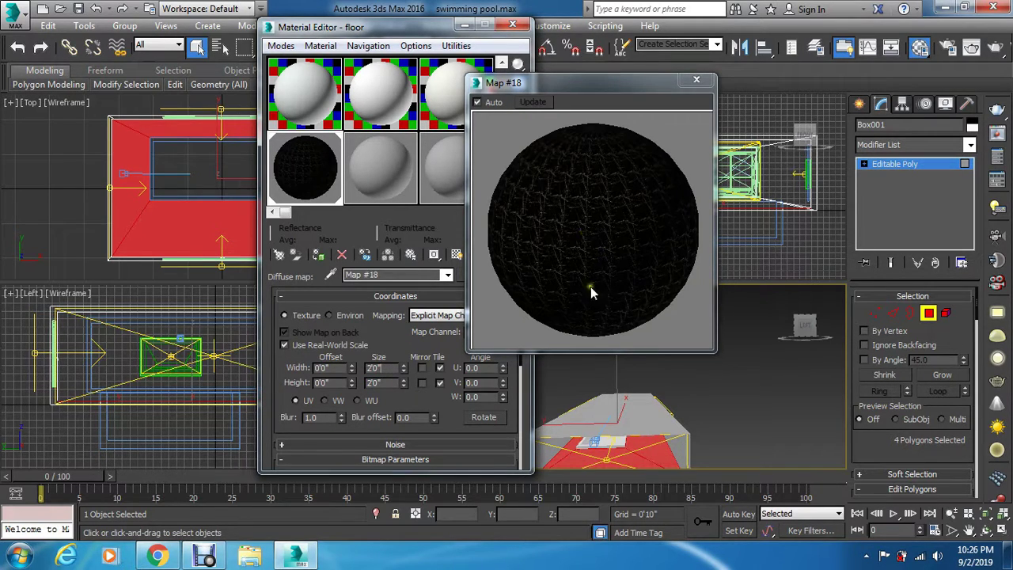
Set the floor bitmap's real-world size to 4'0" wide by 4'0" high and close the enlarged preview.
double_click(386, 368)
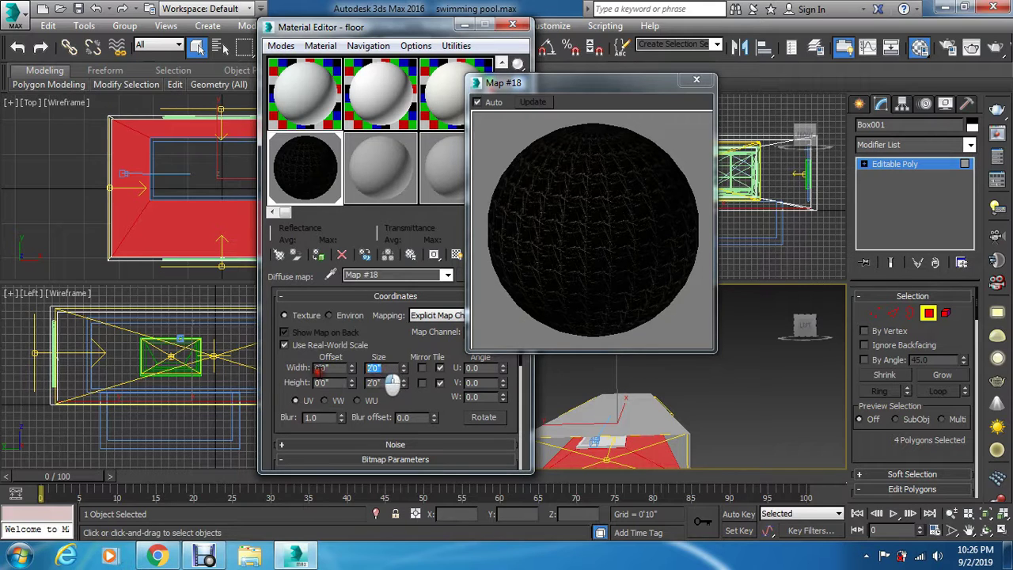
type("2")
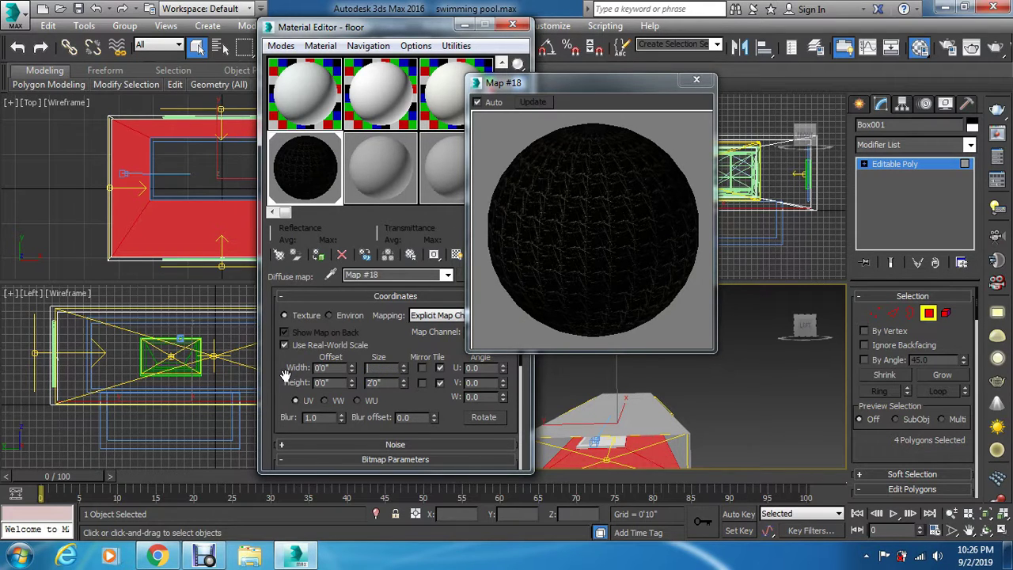
key("Tab")
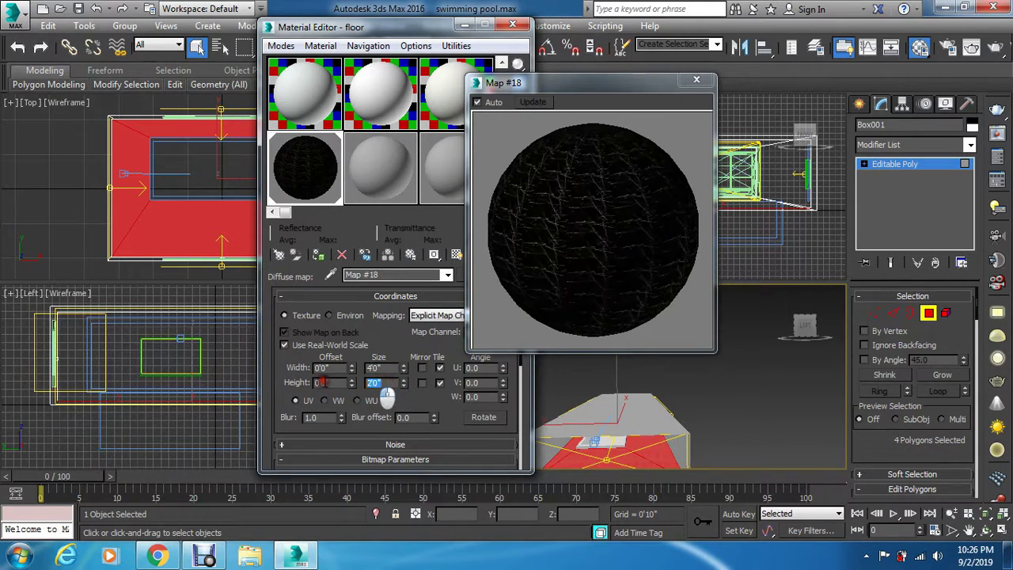
type("4")
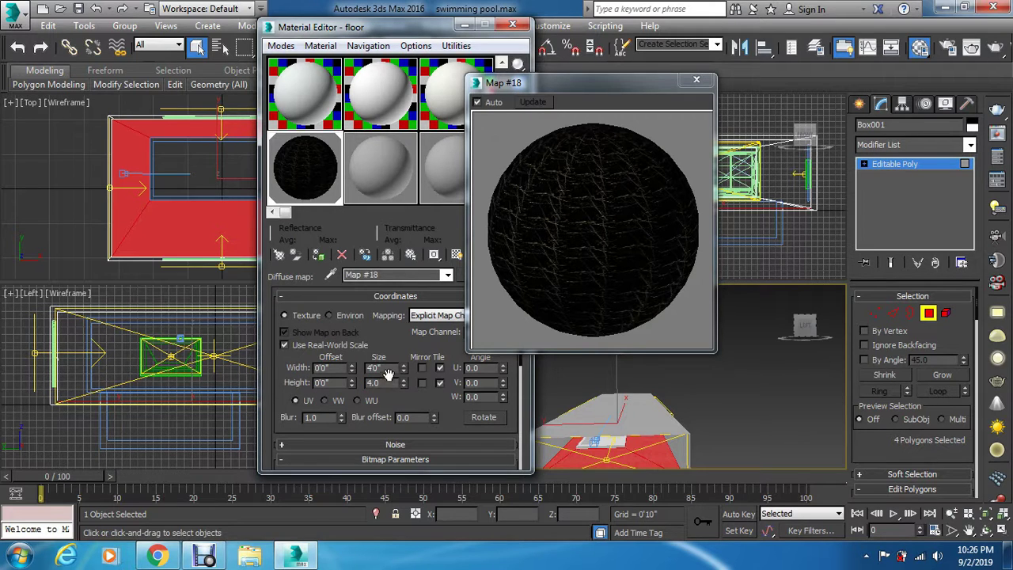
key("Return")
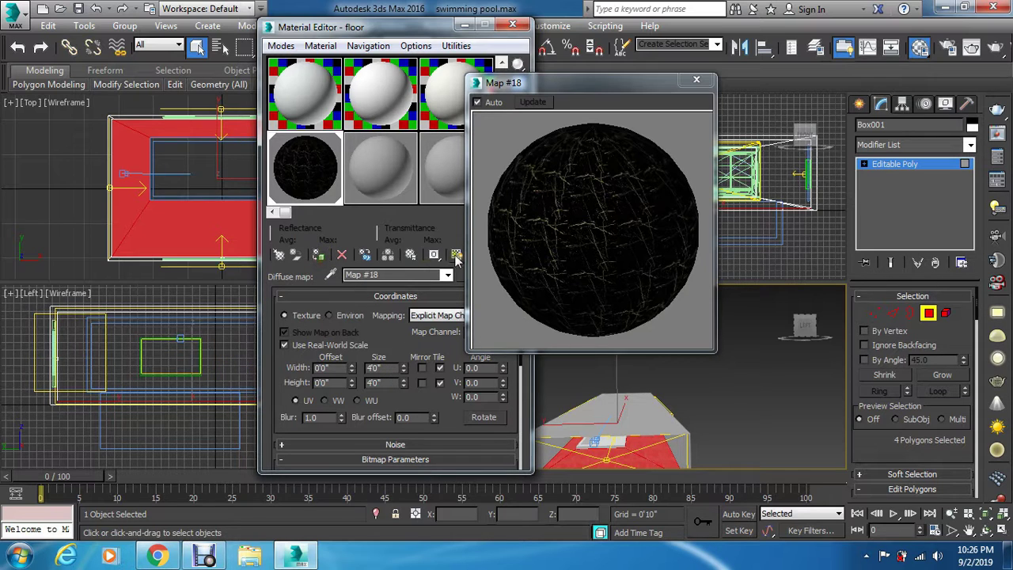
left_click(696, 79)
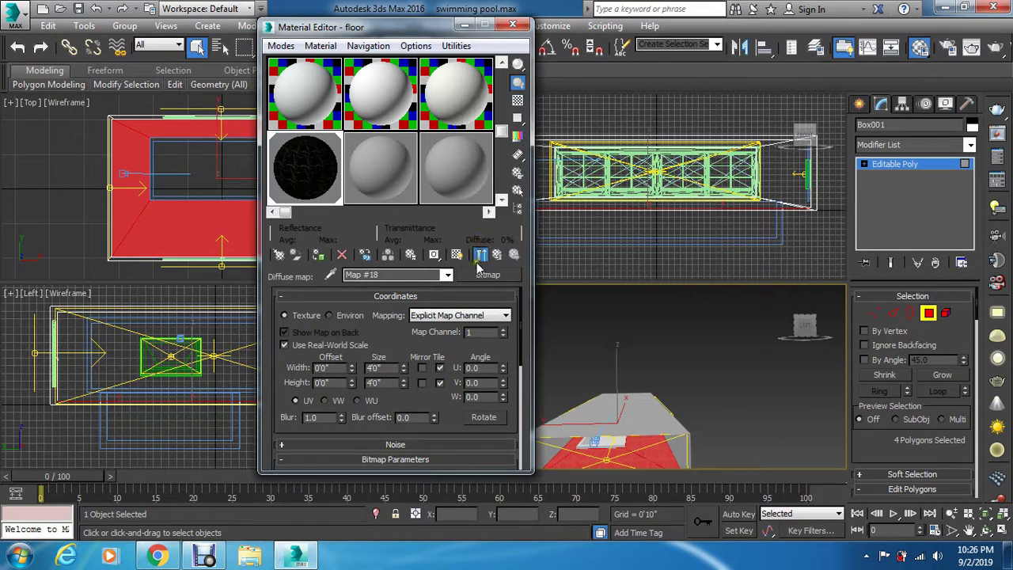
Enable viewport display of the floor bitmap and unlock HGlossiness in the parent floor material.
left_click(459, 257)
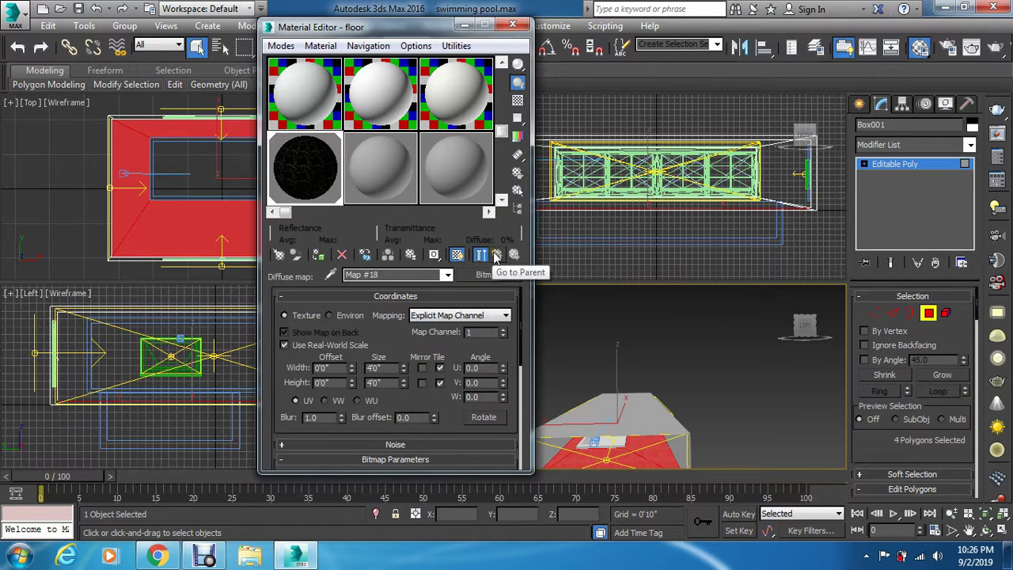
left_click(497, 254)
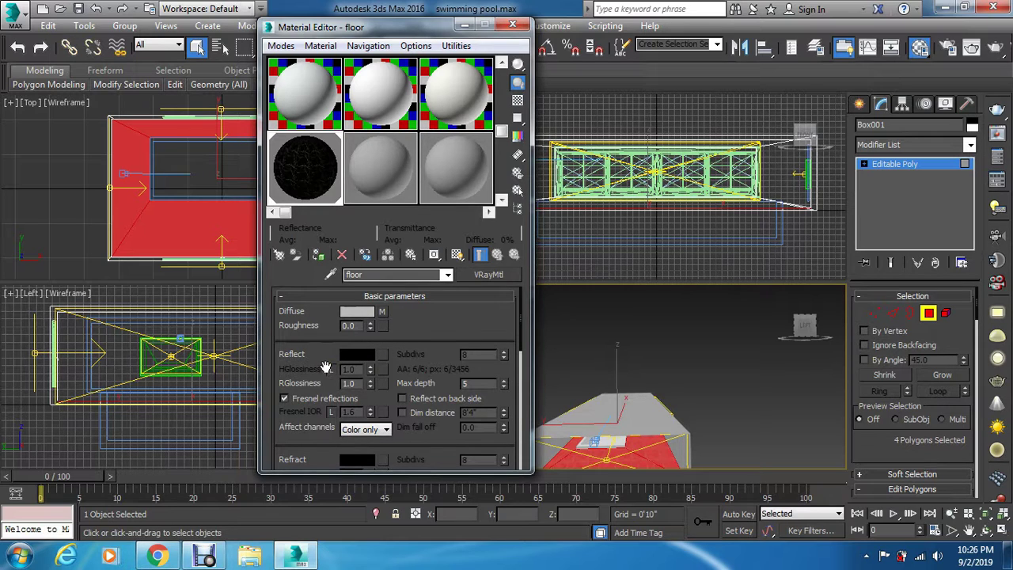
left_click(331, 369)
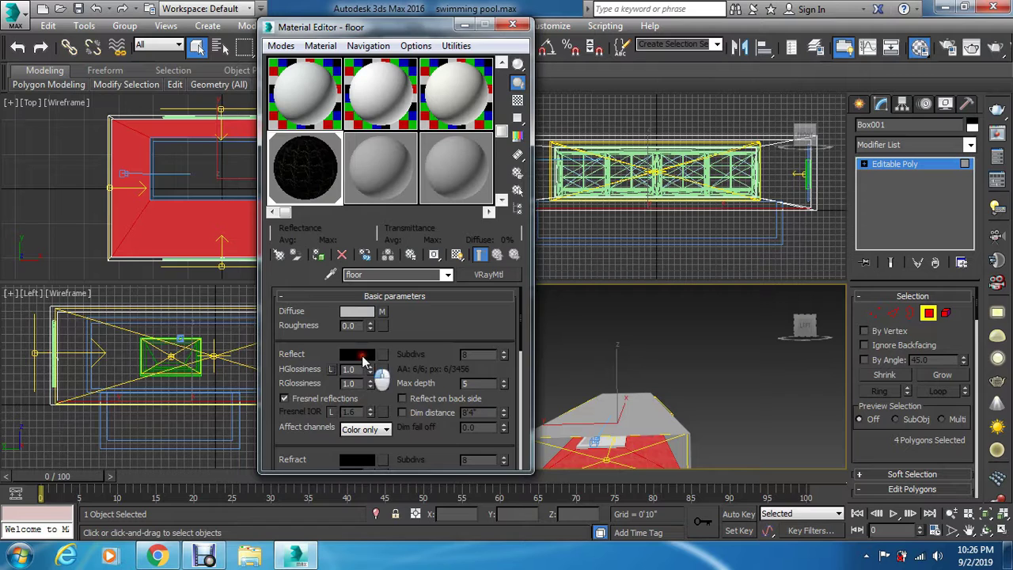
Set the floor material's reflection color to a dark grey with RGB values of 47.
left_click(363, 354)
left_click(432, 129)
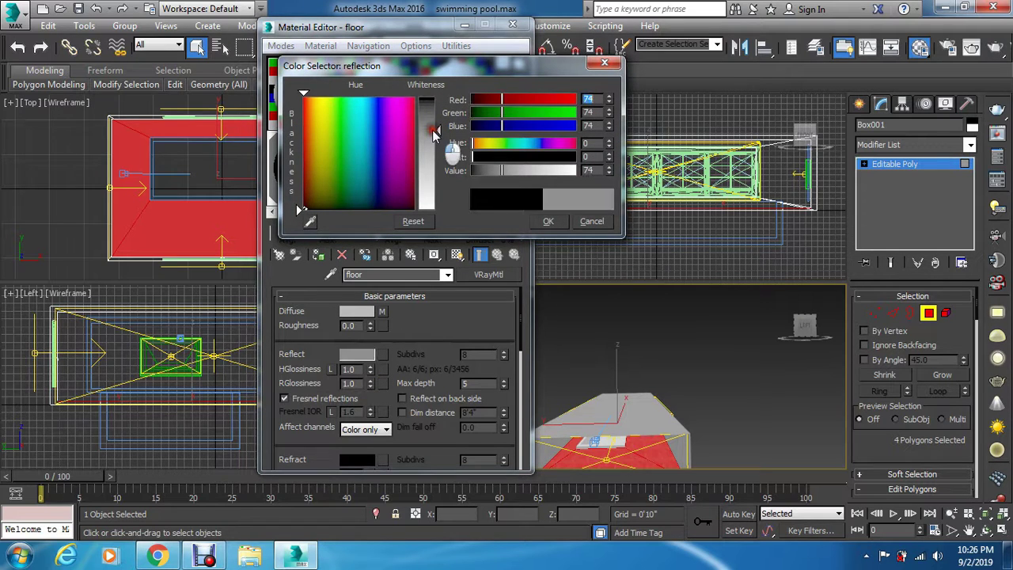
left_click(545, 222)
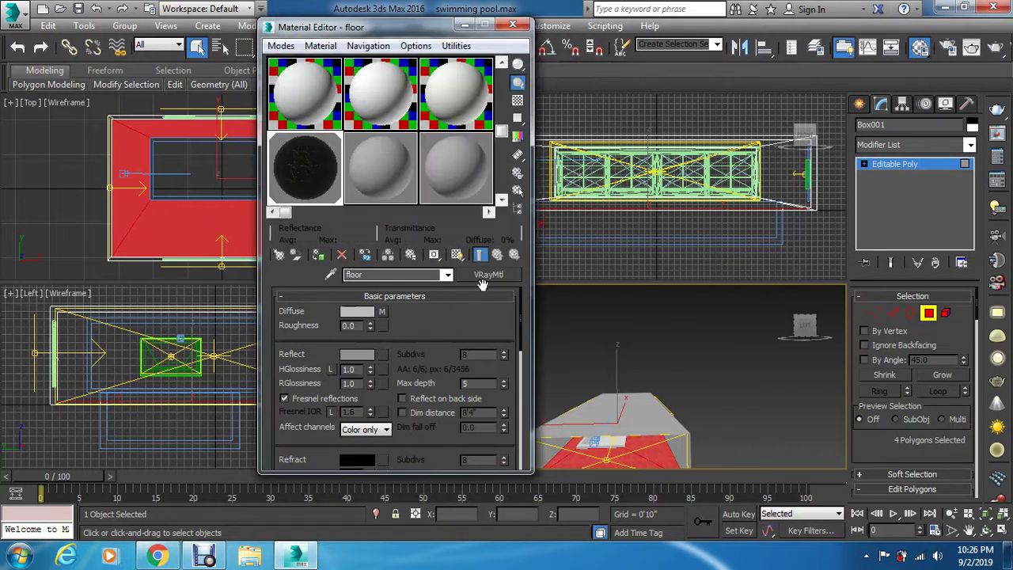
left_click(371, 354)
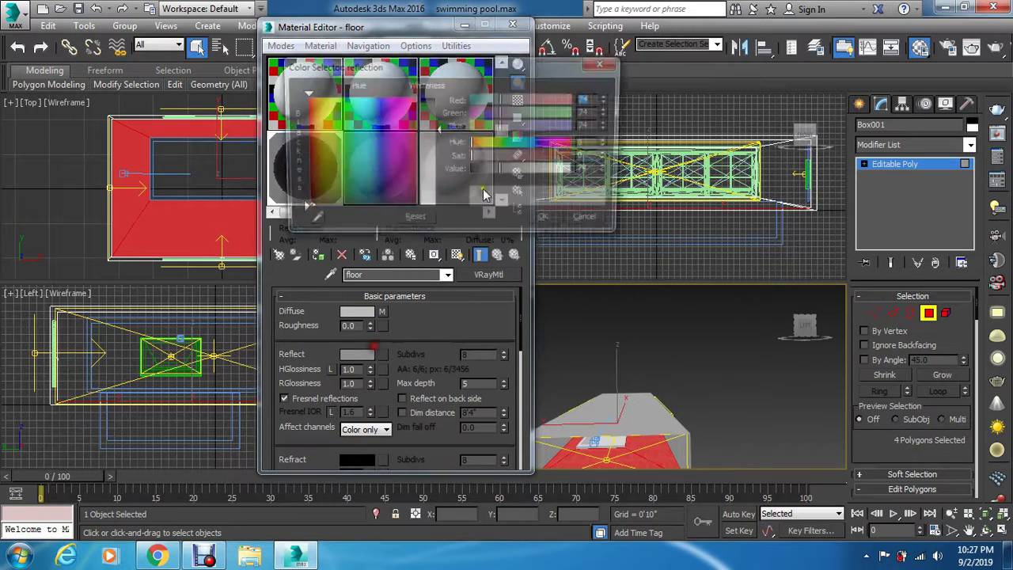
left_click(430, 117)
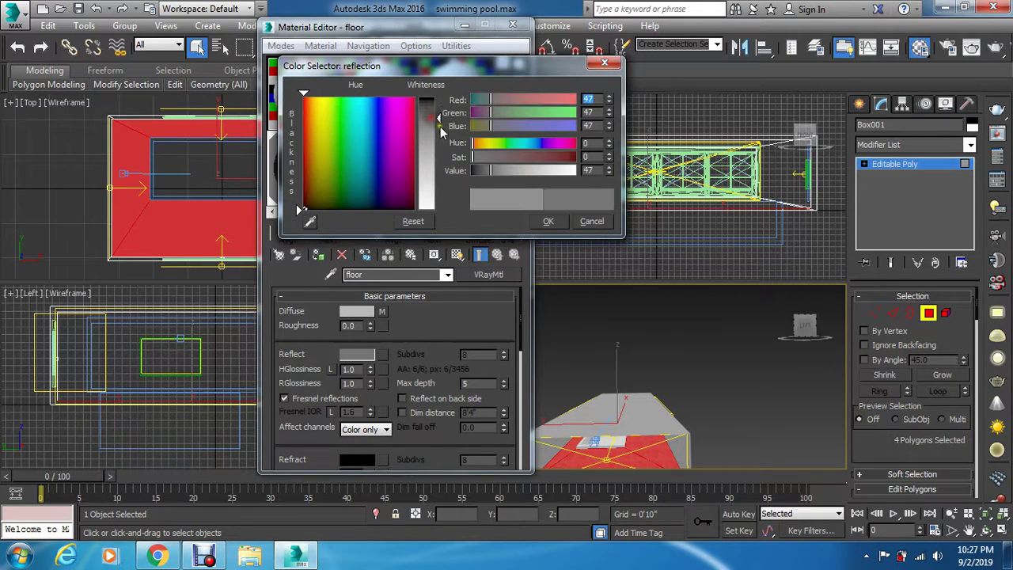
left_click(546, 221)
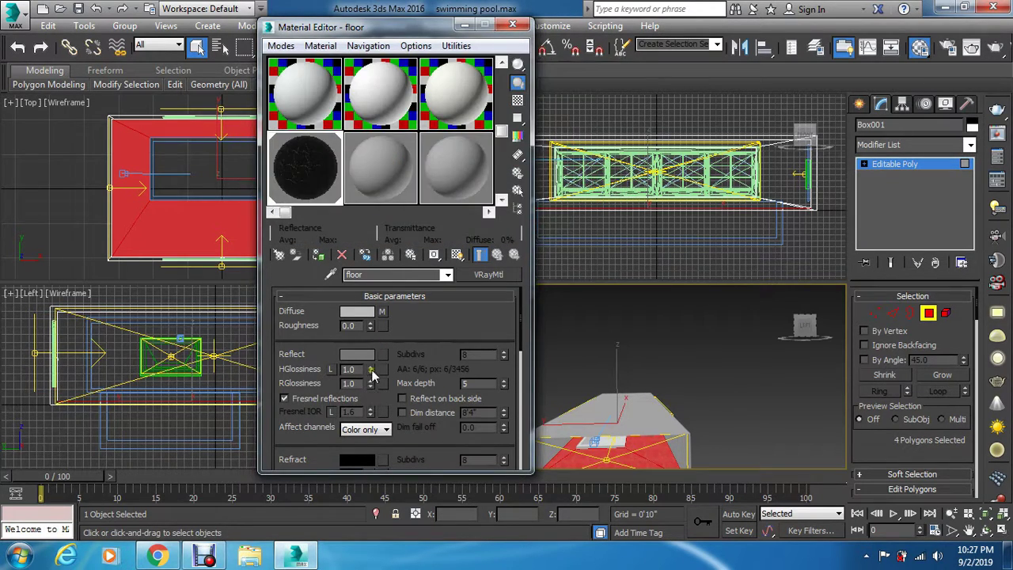
Set the floor material's HGlossiness to 0.72, show the material in the viewport and close the Material Editor.
double_click(360, 369)
key("Return")
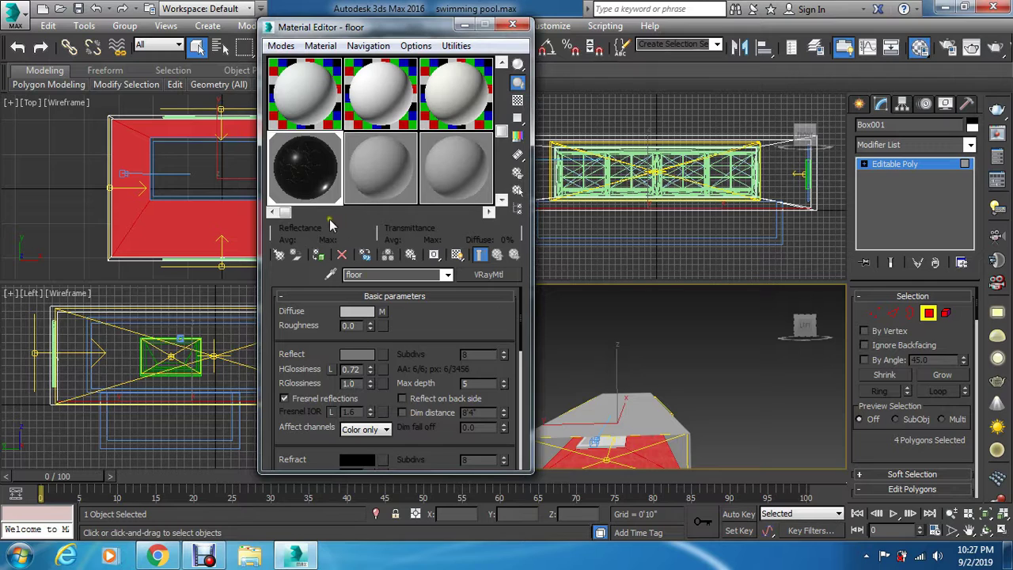
left_click(457, 254)
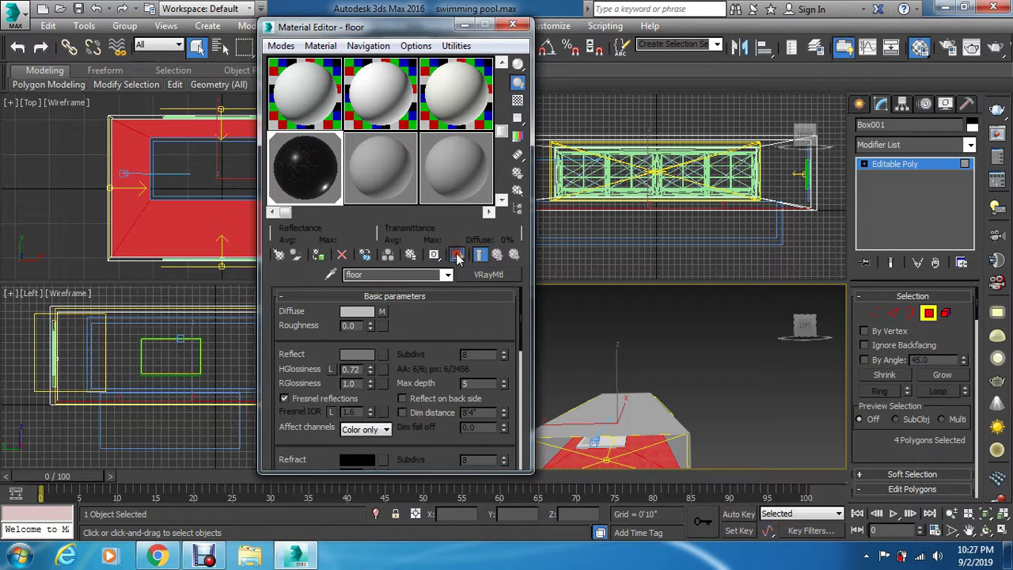
left_click(512, 26)
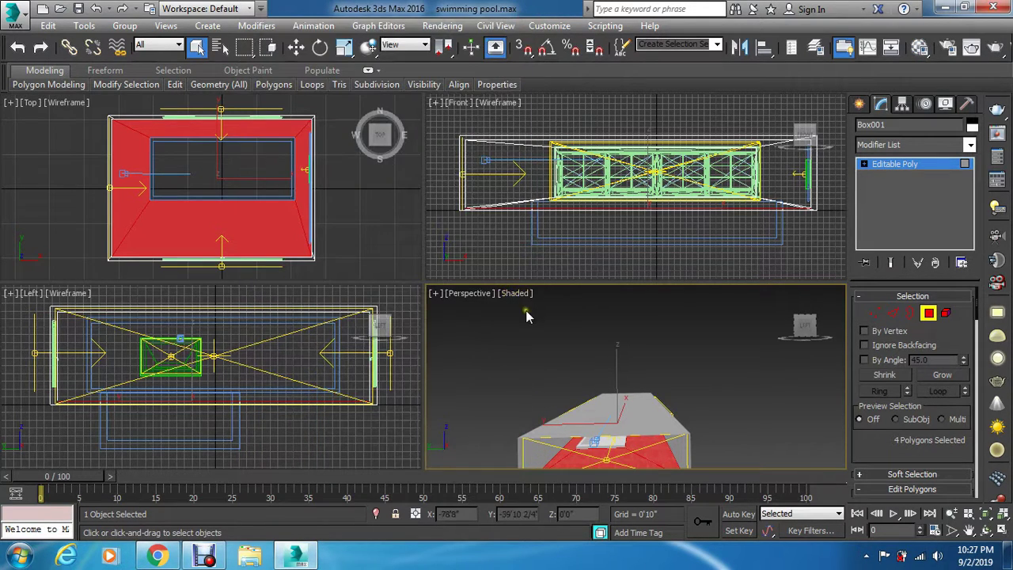
Switch the perspective viewport to the VRayCam001 camera view and leave polygon editing on Box001.
scroll(602, 461, "up", 5)
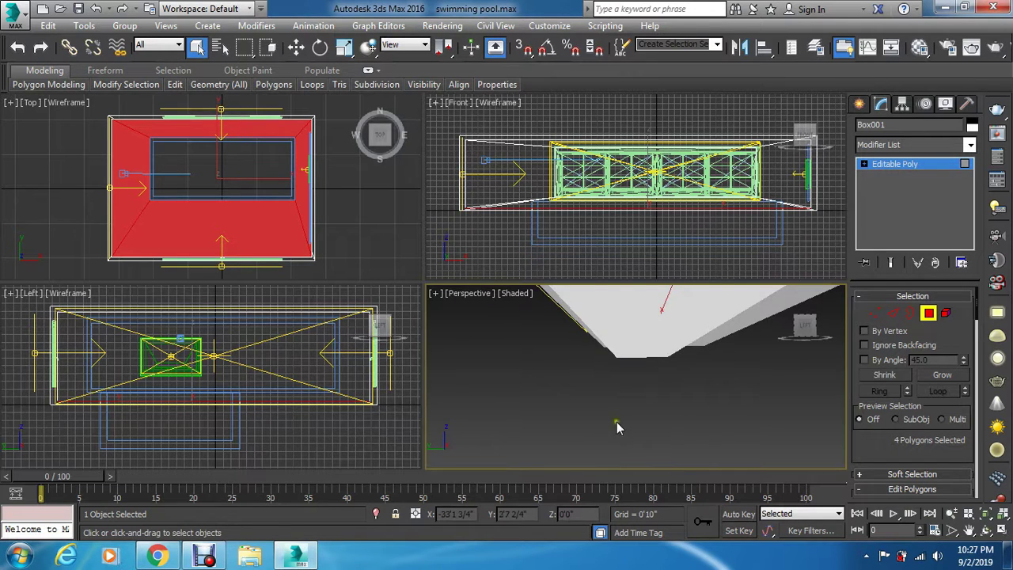
key("z")
key("c")
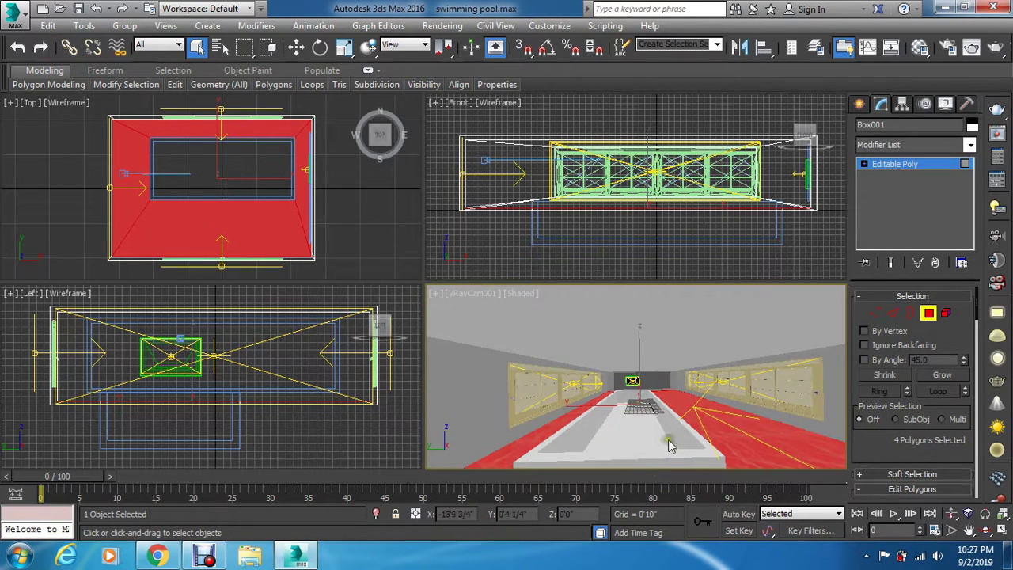
left_click(929, 312)
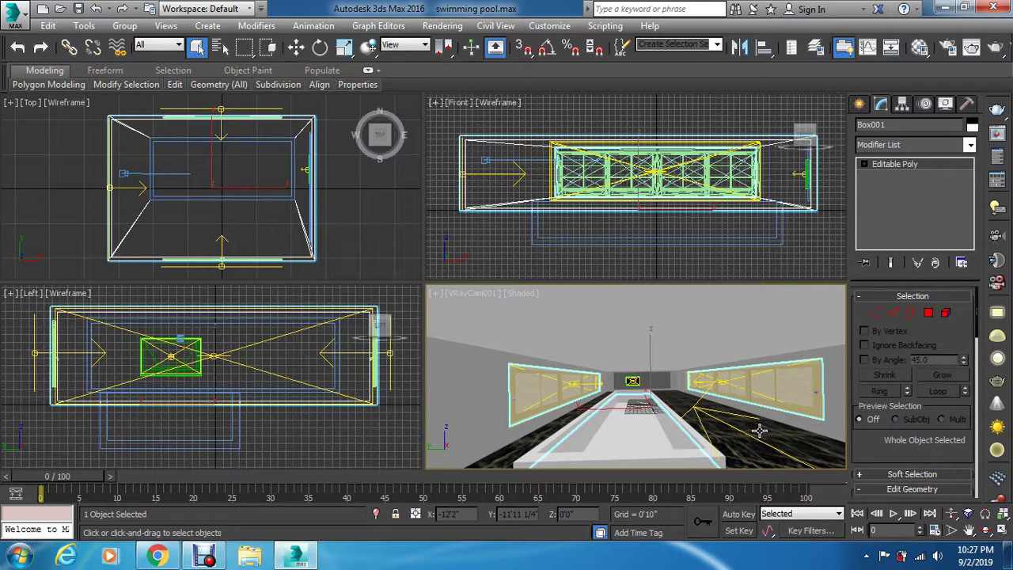
Set the multiplier of both VRay plane lights at the long side windows, VRayLight002 and VRayLight001, to 3.0.
left_click(221, 125)
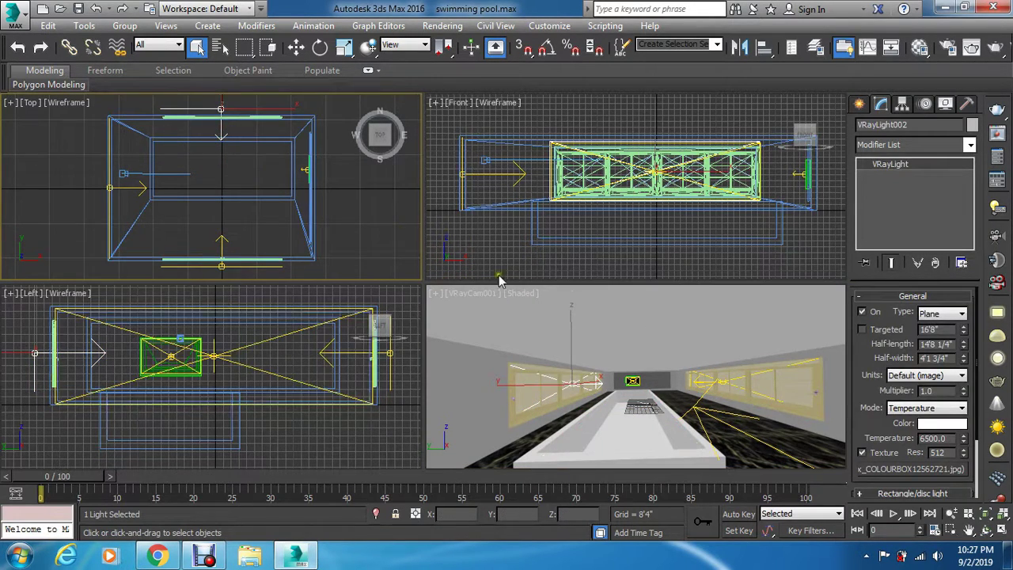
double_click(935, 391)
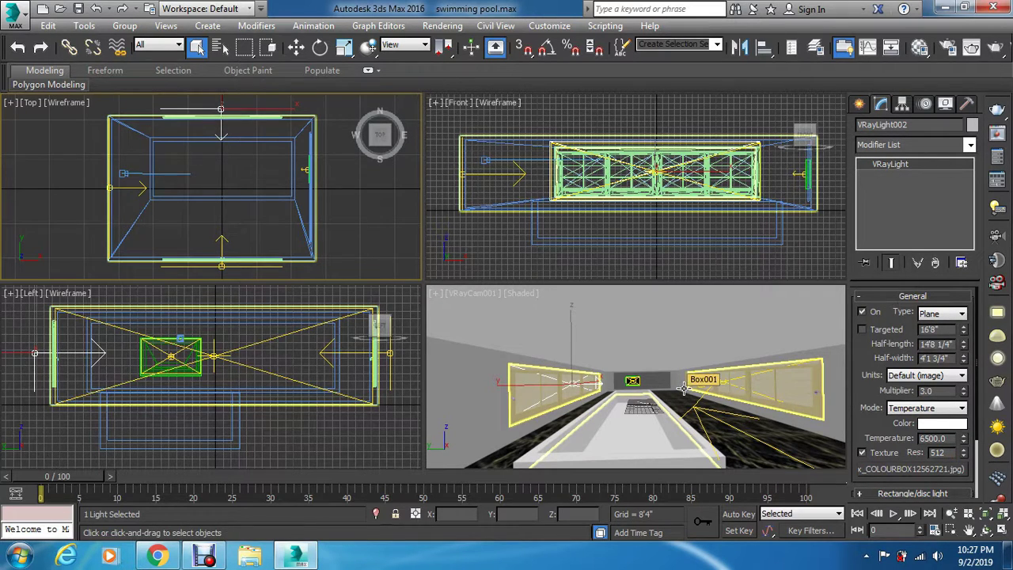
left_click(223, 241)
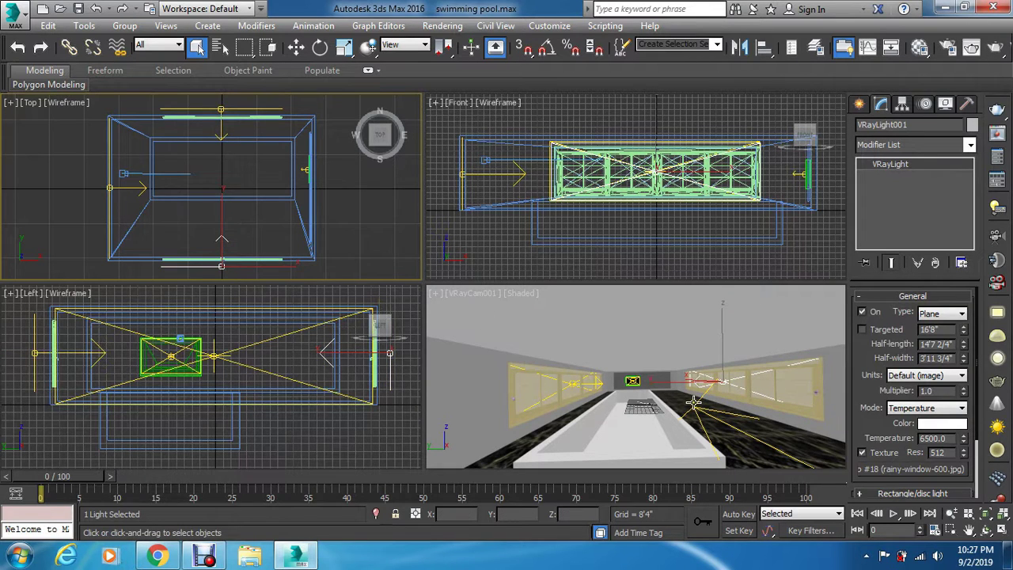
double_click(927, 391)
type("3")
key("Return")
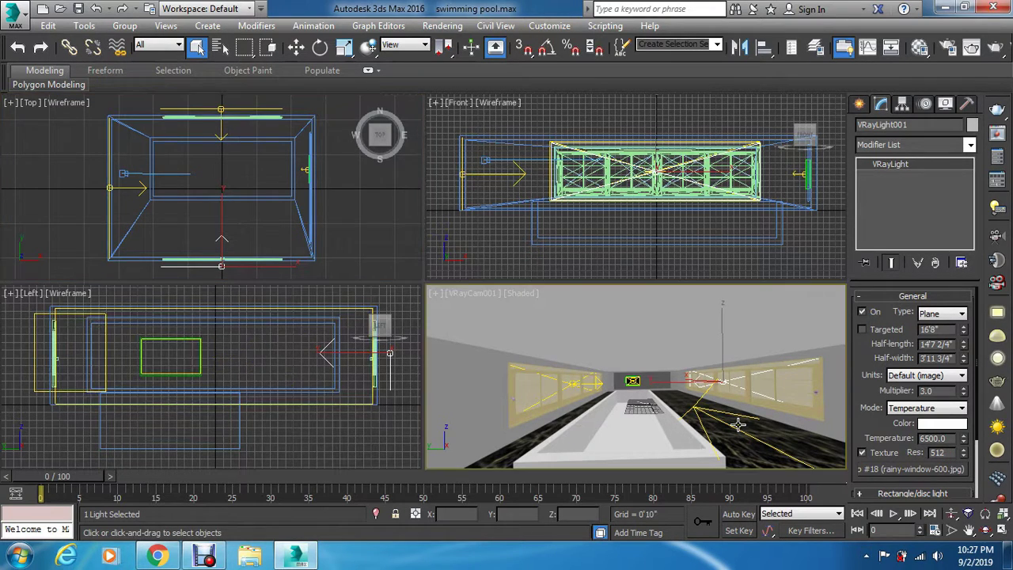
Set the render output size to 800x600, review the GI and V-Ray settings, and render the VRayCam001 view.
key("F10")
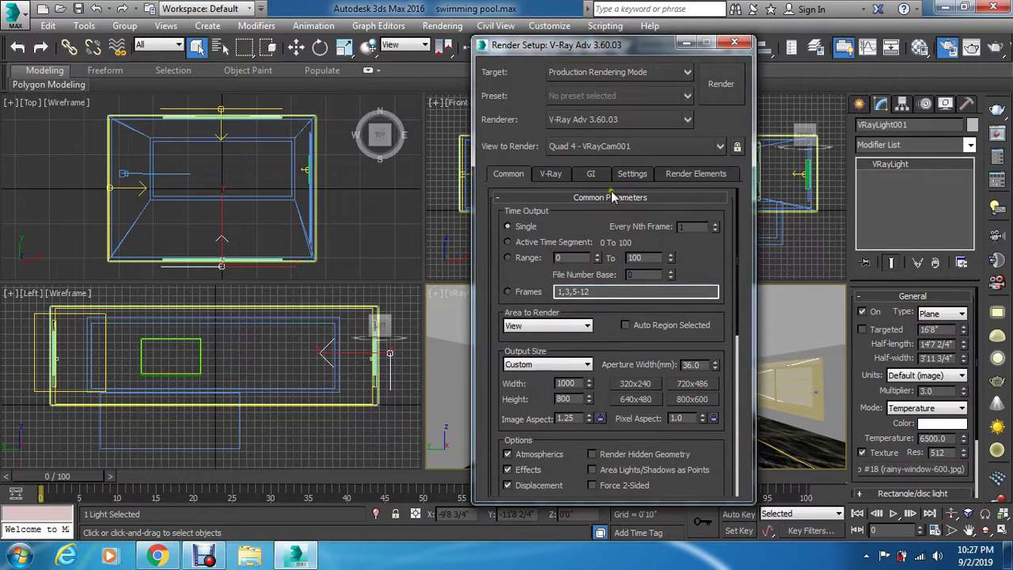
left_click(693, 399)
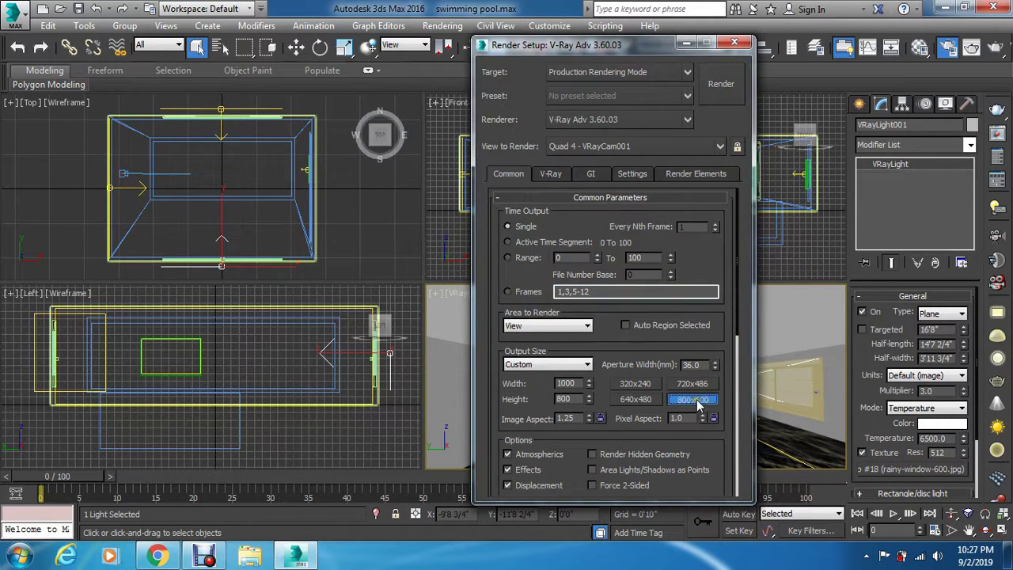
left_click(591, 175)
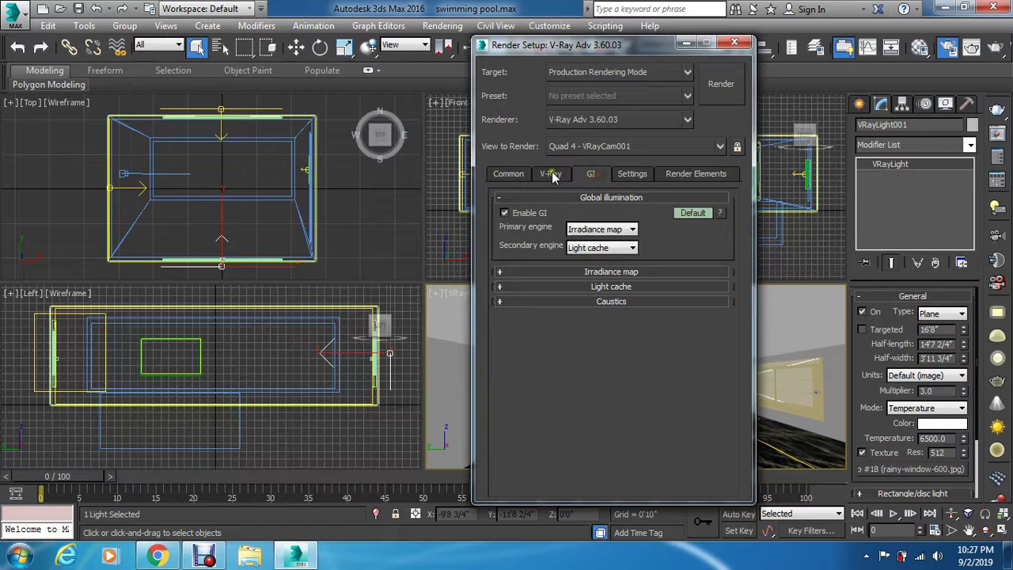
left_click(552, 175)
left_click(508, 173)
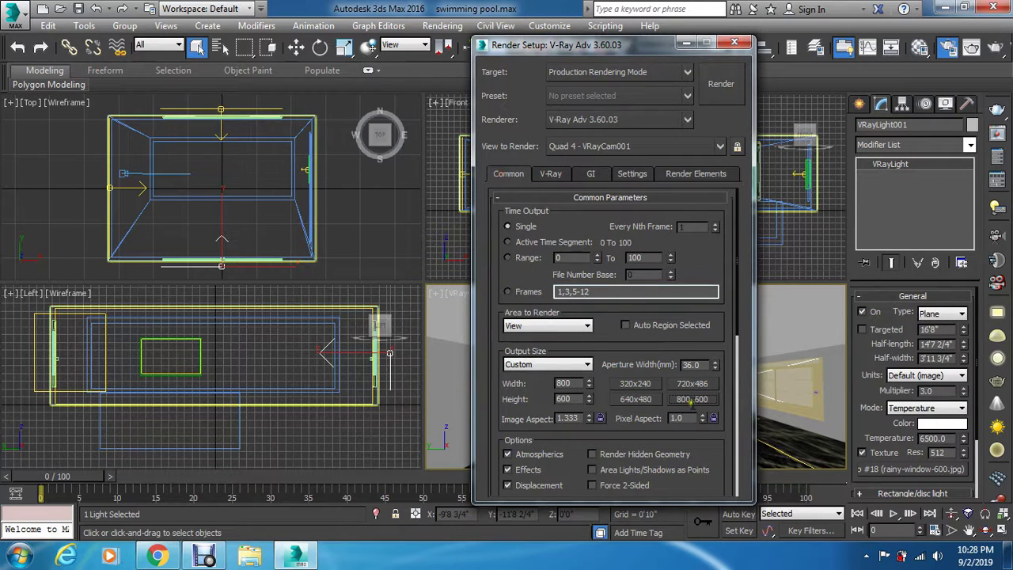
left_click(710, 94)
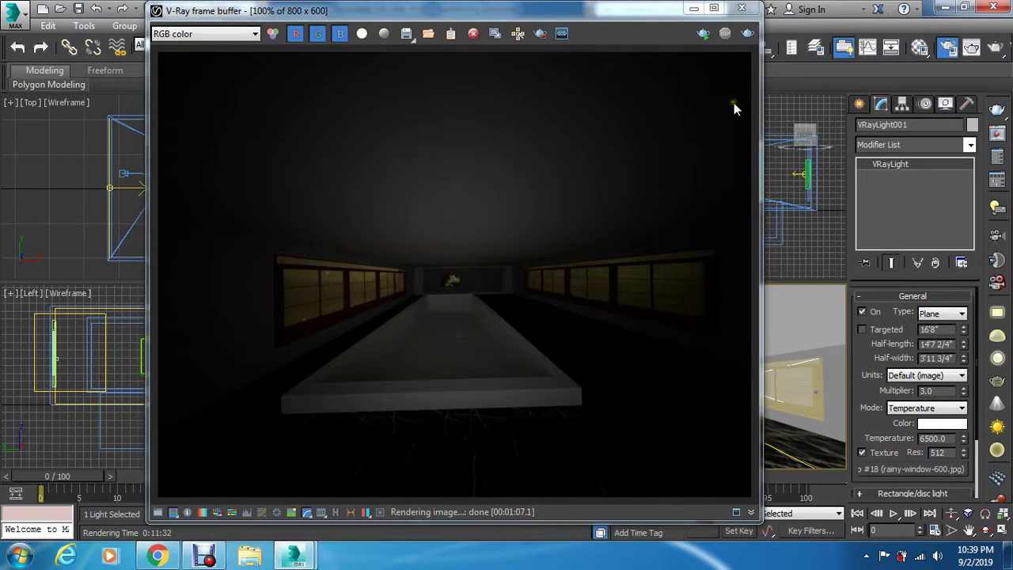